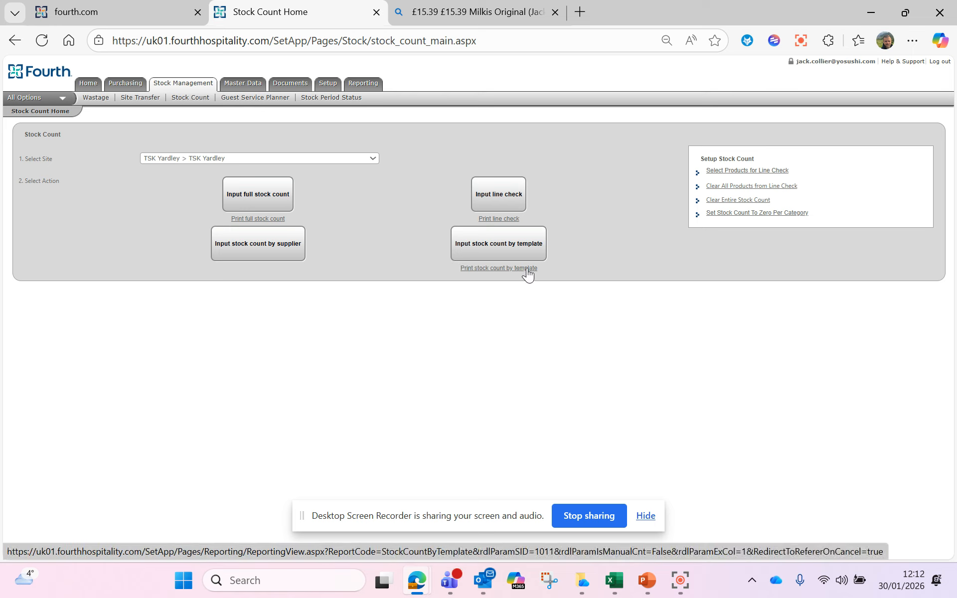
Open the printable stock count by template report and set its TemplateID to Stock Count (Feb 2026)
left_click(495, 269)
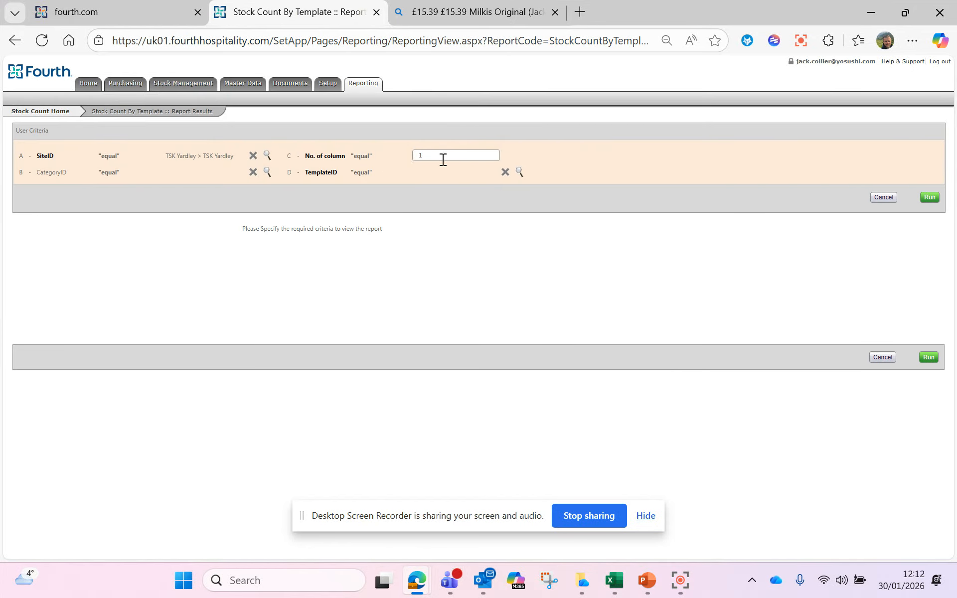
left_click_drag(315, 172, 374, 172)
left_click(521, 173)
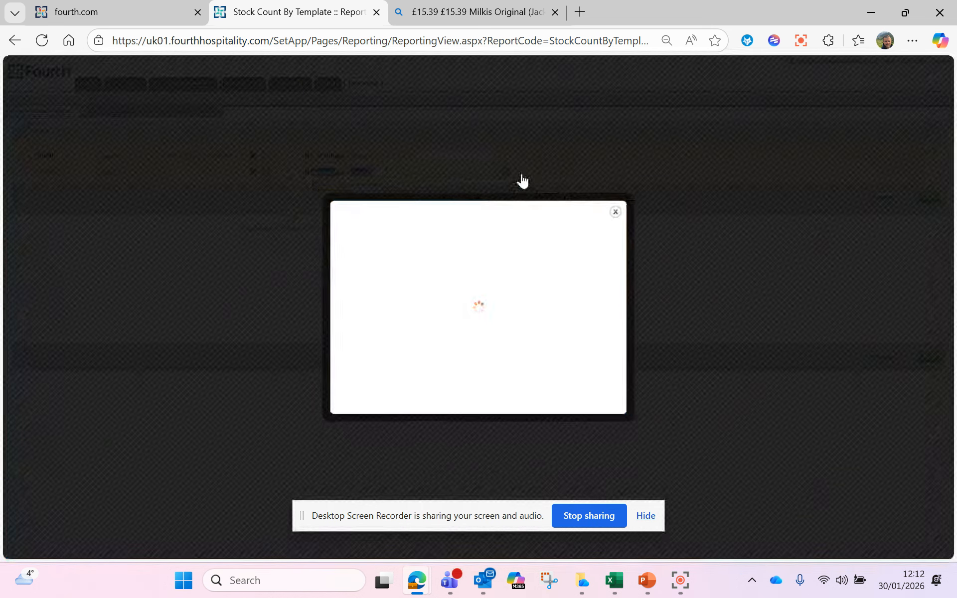
left_click(452, 274)
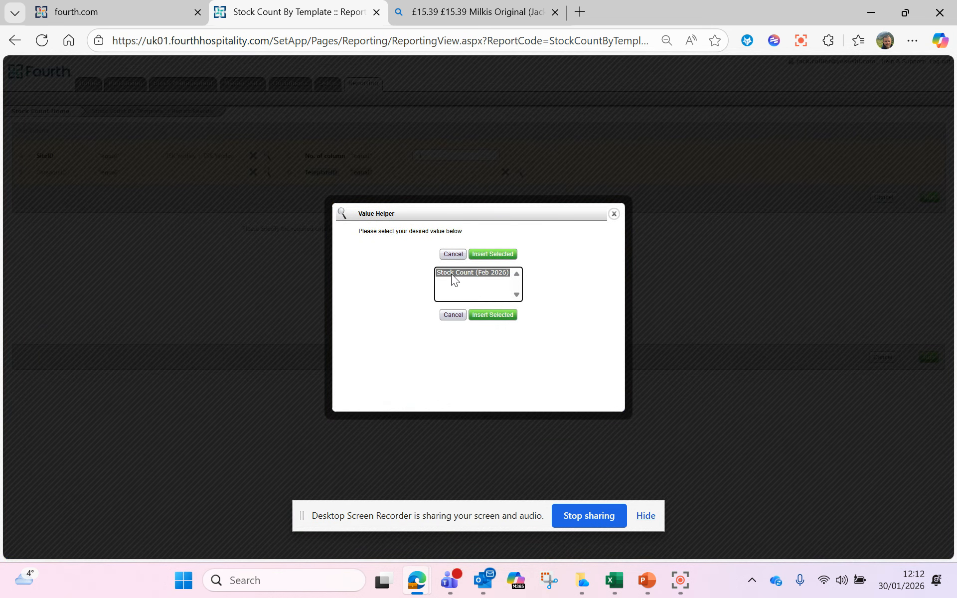
left_click(494, 315)
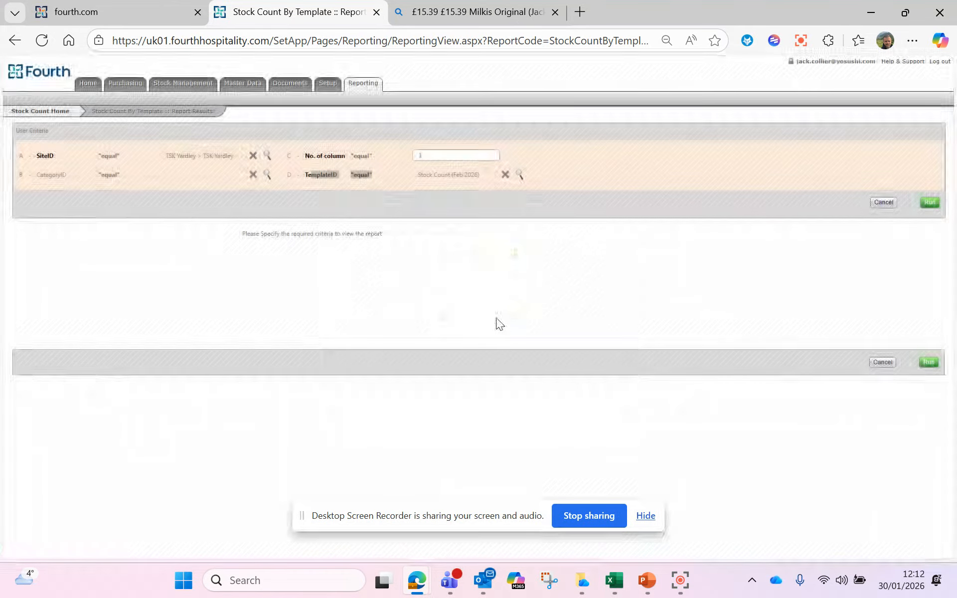
Set the number of columns to 3 and run the Stock Count By Template report
left_click(453, 156)
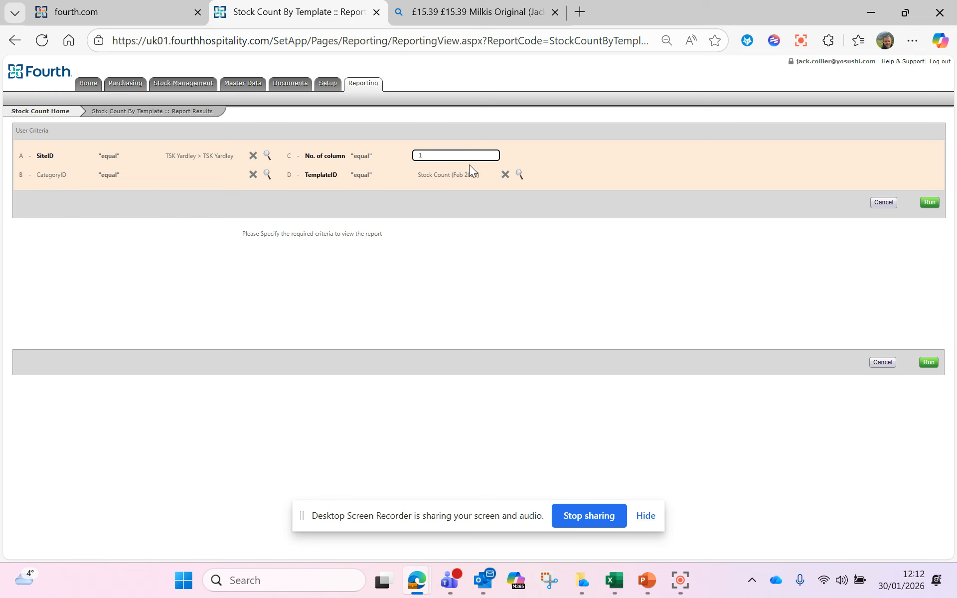
key("ctrl+a")
type("3")
key("Tab")
left_click(931, 203)
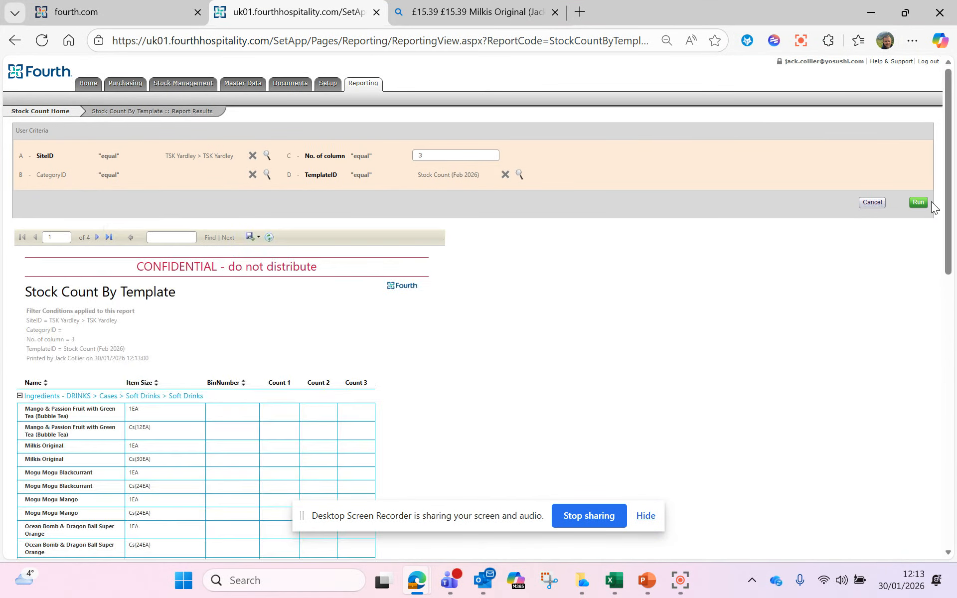
Examine how the report groups products by category, from Soft Drinks down to Dry Goods
scroll(246, 289, "down", 5)
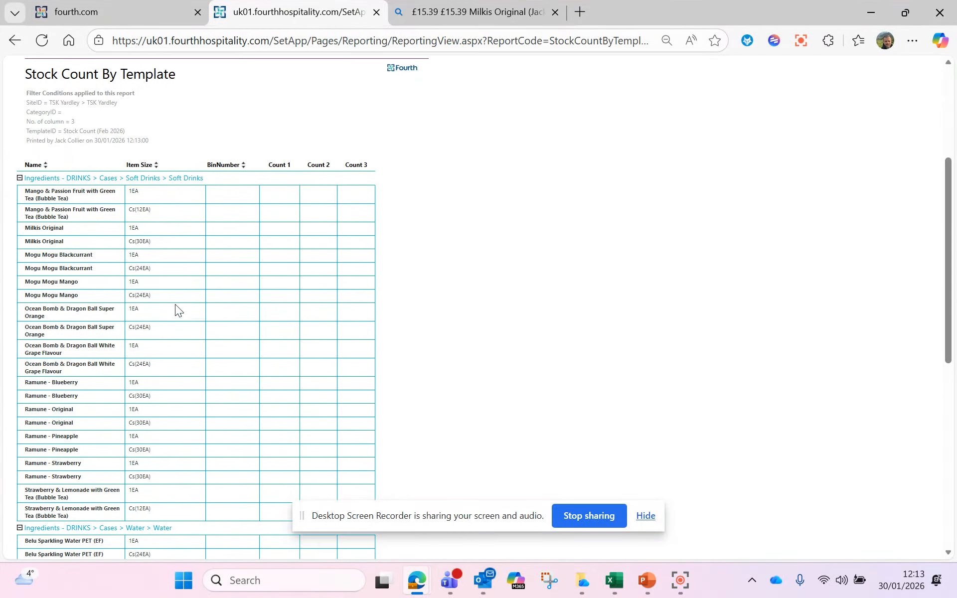
left_click_drag(51, 172, 214, 175)
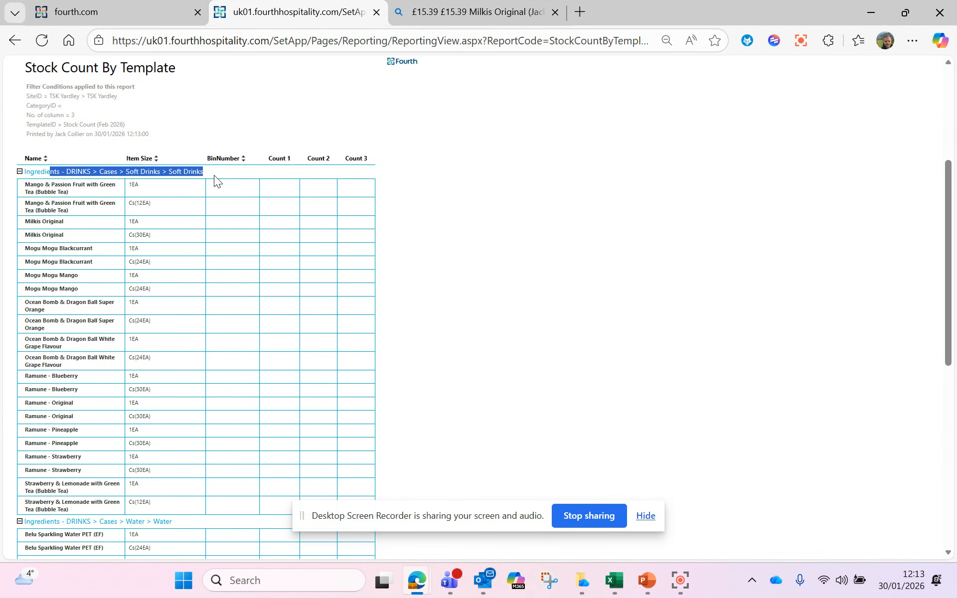
left_click_drag(30, 186, 108, 507)
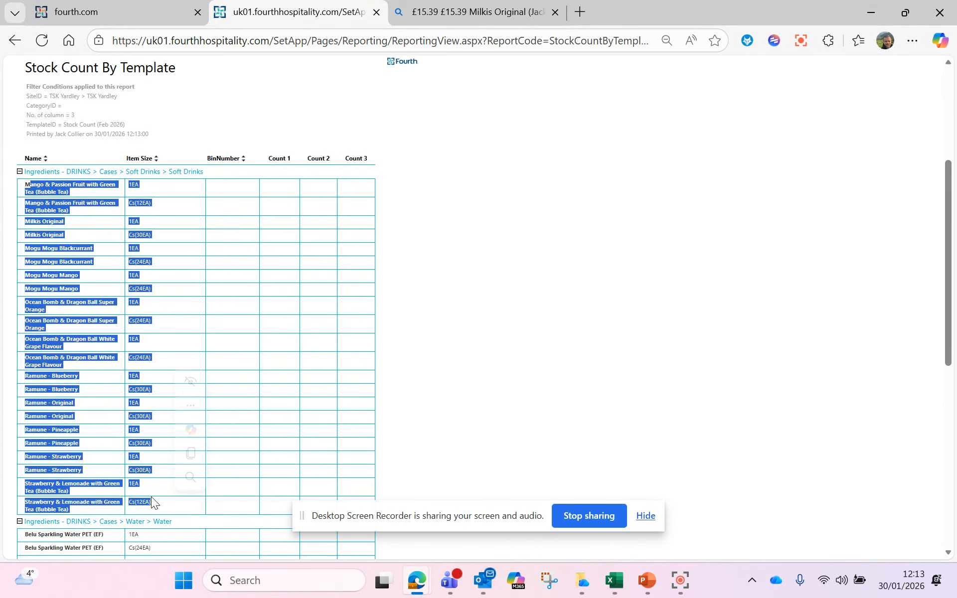
left_click(417, 272)
scroll(415, 265, "down", 6)
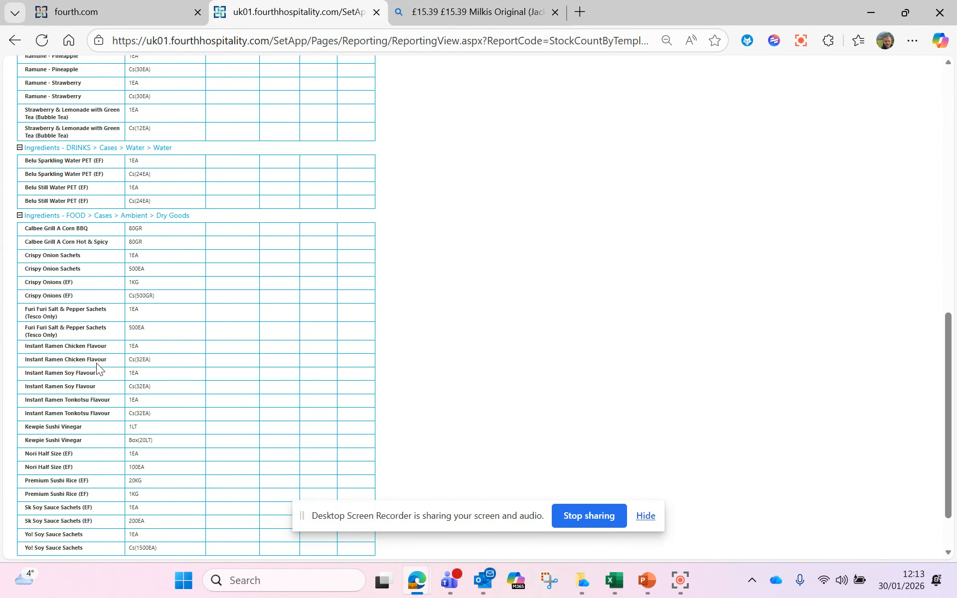
left_click_drag(26, 228, 114, 374)
left_click(410, 226)
scroll(162, 316, "up", 7)
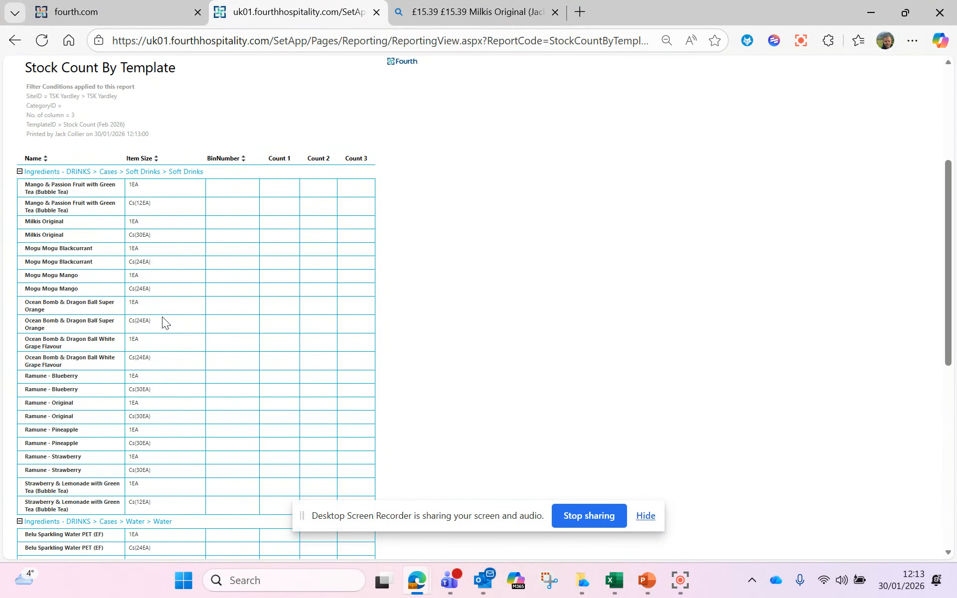
Compare the single-unit and case item sizes of the Mango & Passion Fruit tea and Milkis Original rows
left_click_drag(129, 183, 152, 205)
left_click(121, 209)
double_click(133, 221)
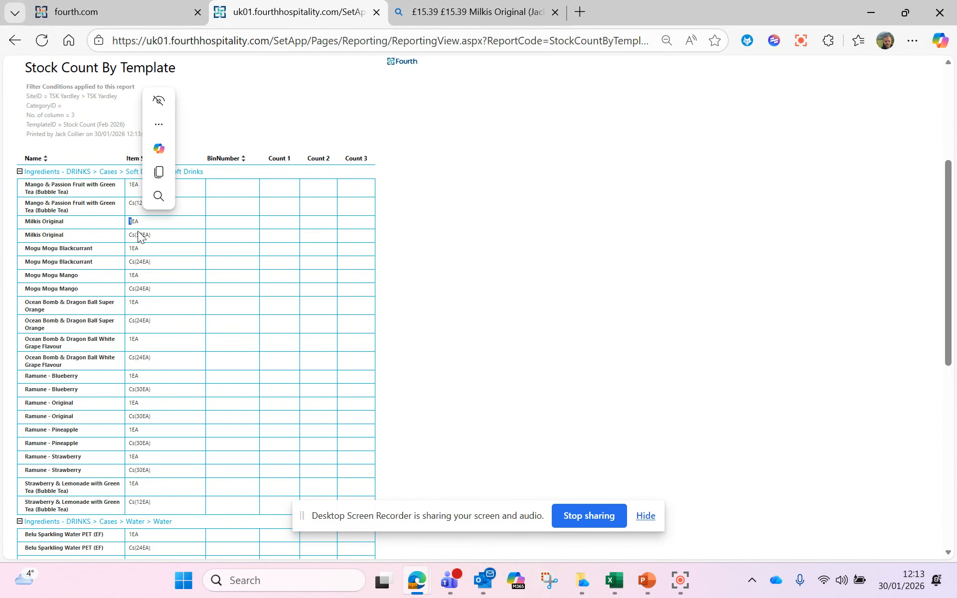
left_click(146, 238)
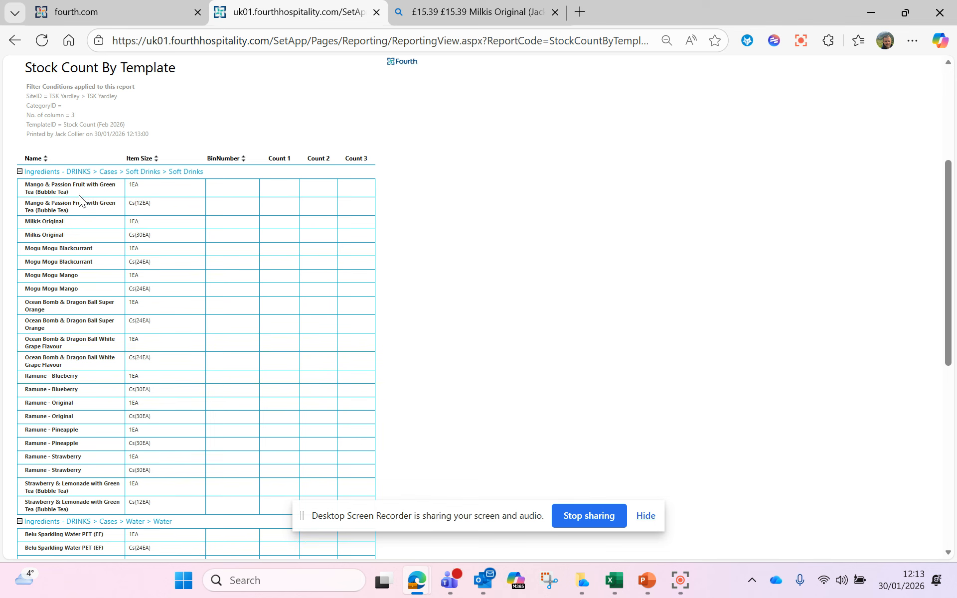
mouse_move(24, 184)
left_mouse_down()
mouse_move(123, 190)
mouse_move(24, 202)
left_mouse_up()
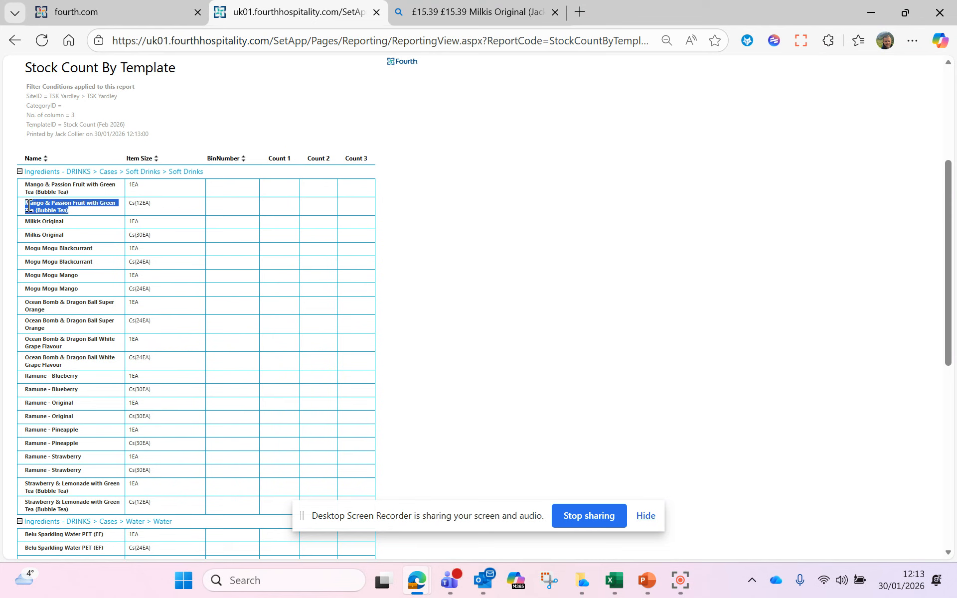
left_click(95, 239)
double_click(139, 185)
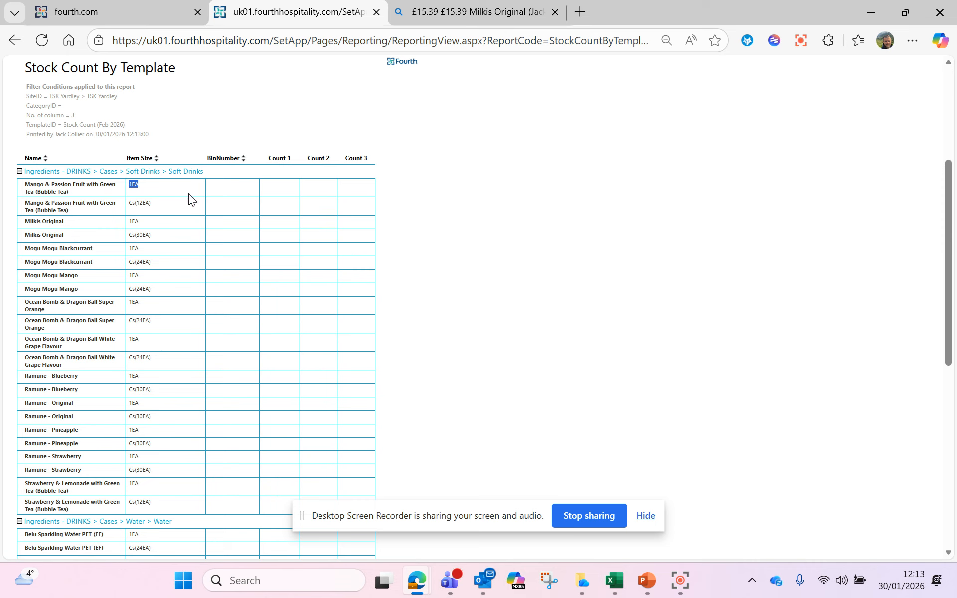
left_click_drag(154, 202, 129, 202)
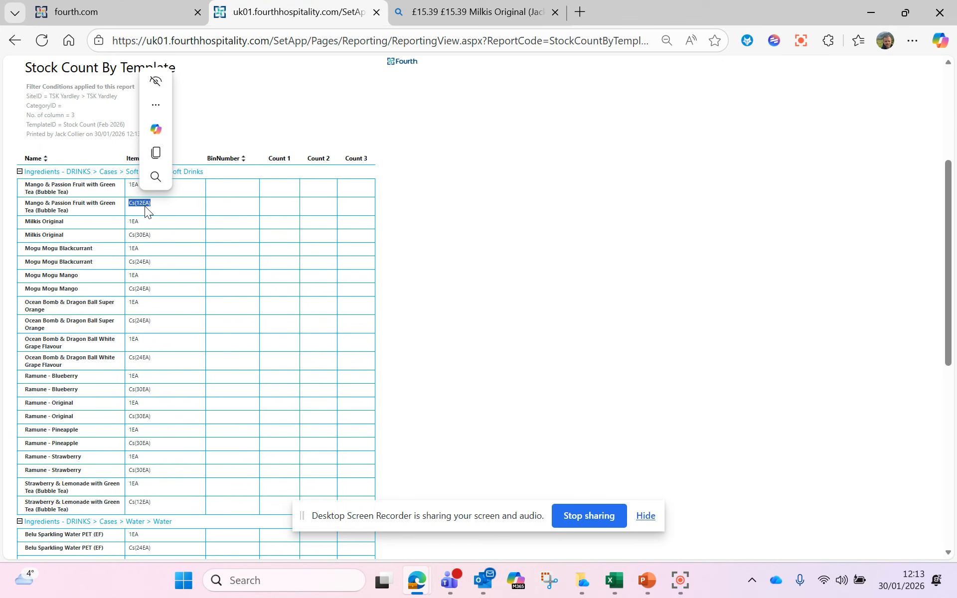
Examine the paired item sizes for Ramune Blueberry, Belu Sparkling Water and Nori Half Size further down the report
scroll(172, 321, "down", 3)
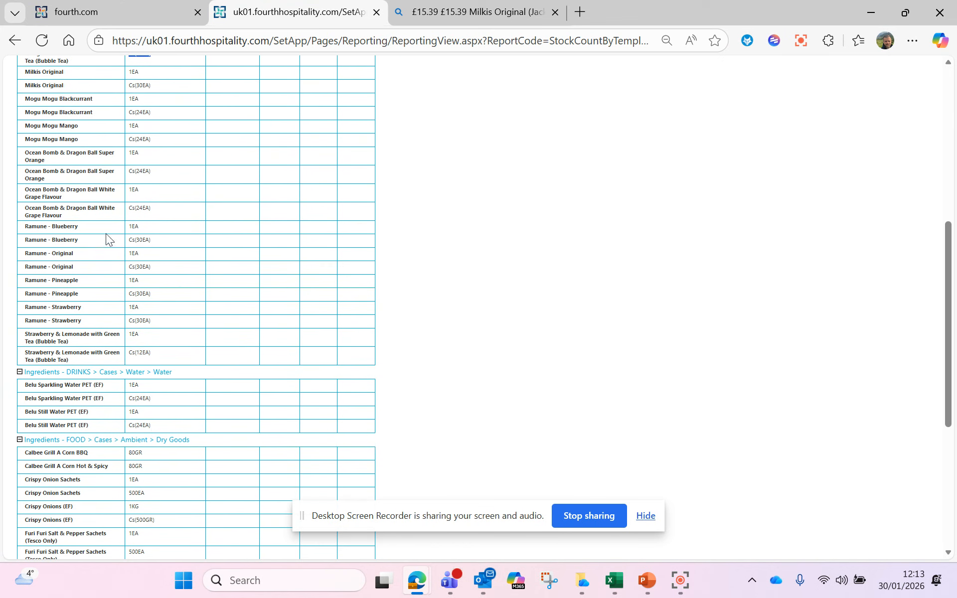
triple_click(141, 238)
left_click(157, 227)
scroll(163, 317, "down", 3)
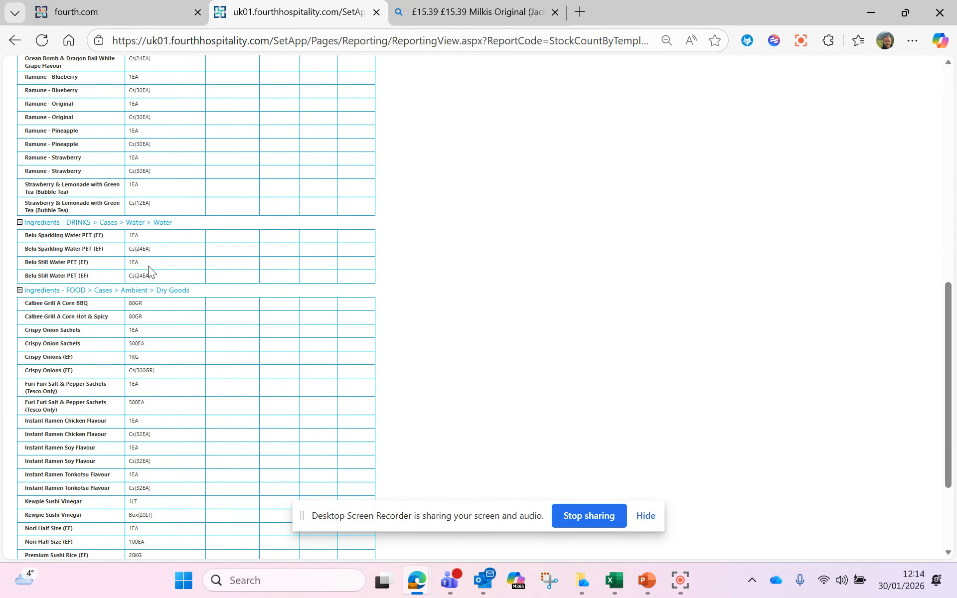
left_click_drag(134, 244, 26, 240)
scroll(154, 304, "down", 3)
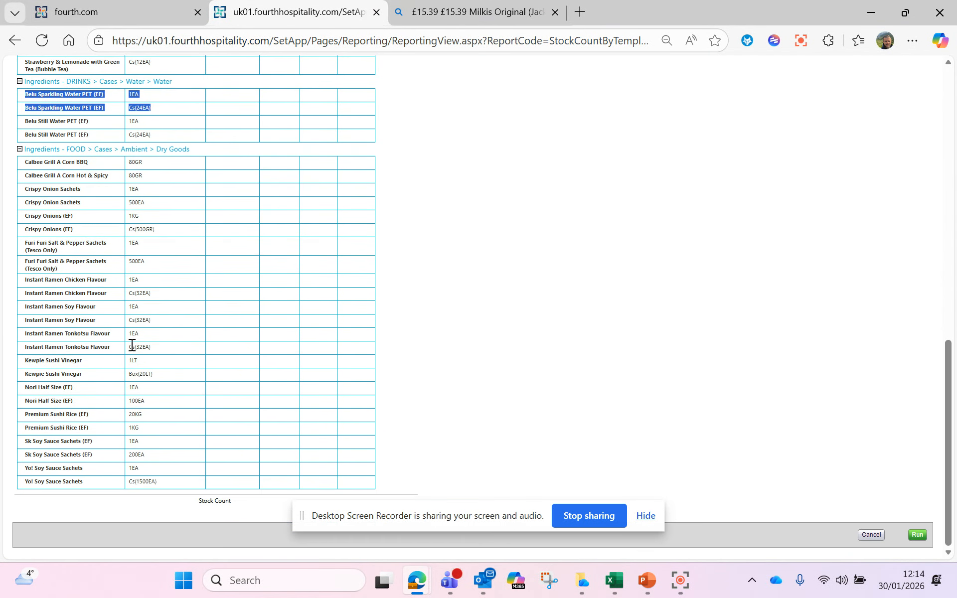
left_click_drag(138, 399, 19, 387)
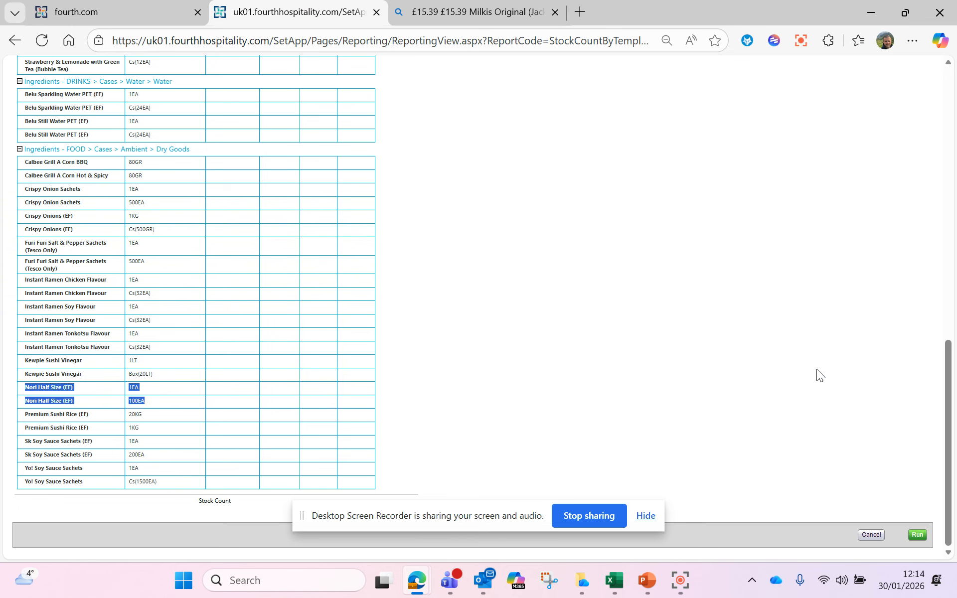
left_click(817, 369)
Export the stock count report as a PDF and open the downloaded file to view the count sheet
scroll(398, 247, "up", 12)
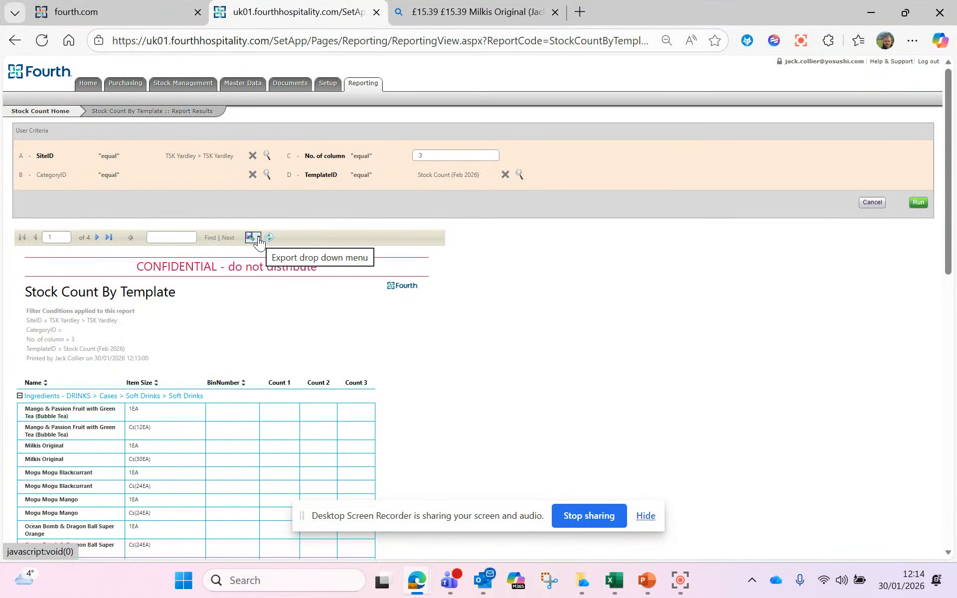
left_click(259, 241)
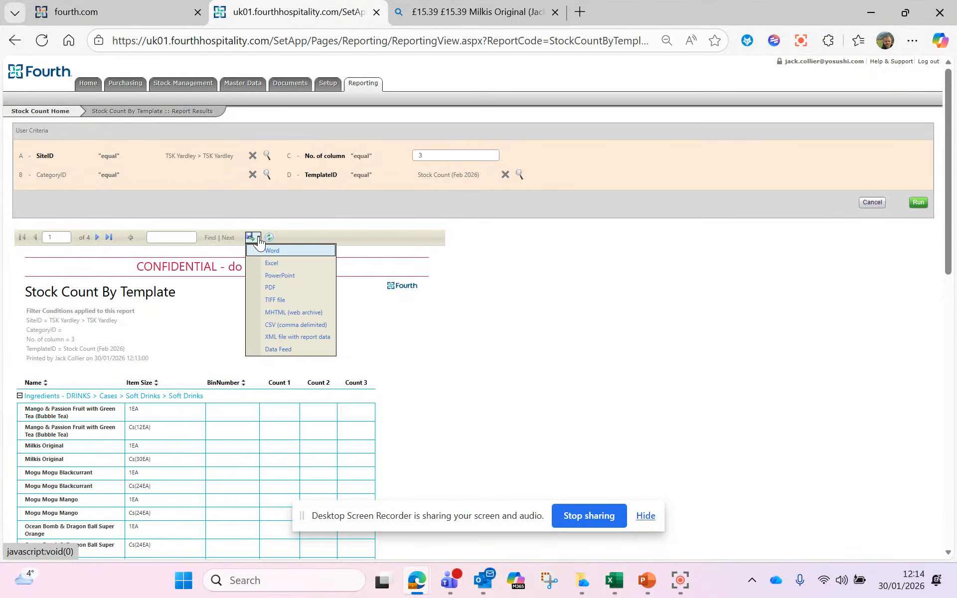
left_click(292, 288)
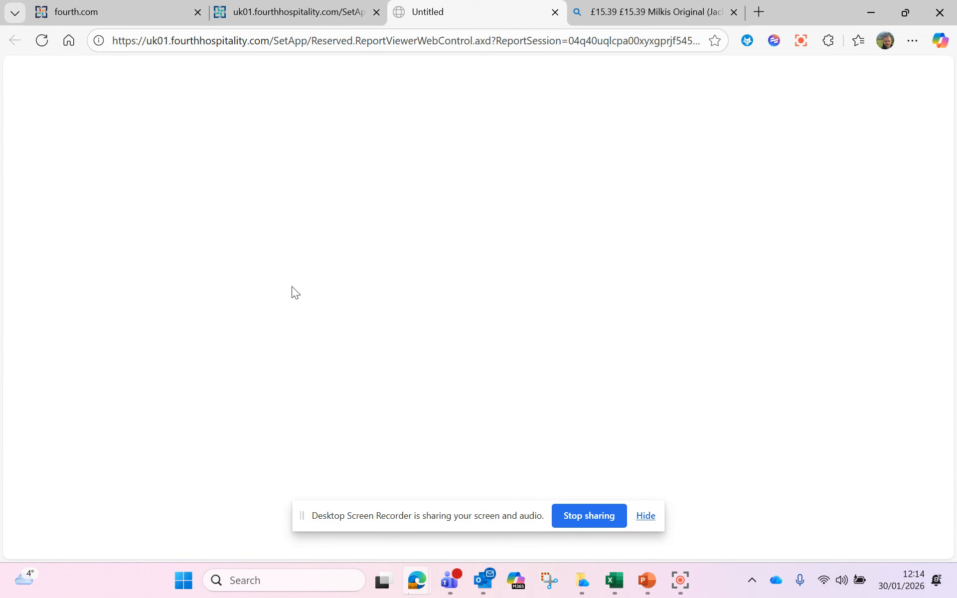
left_click(676, 120)
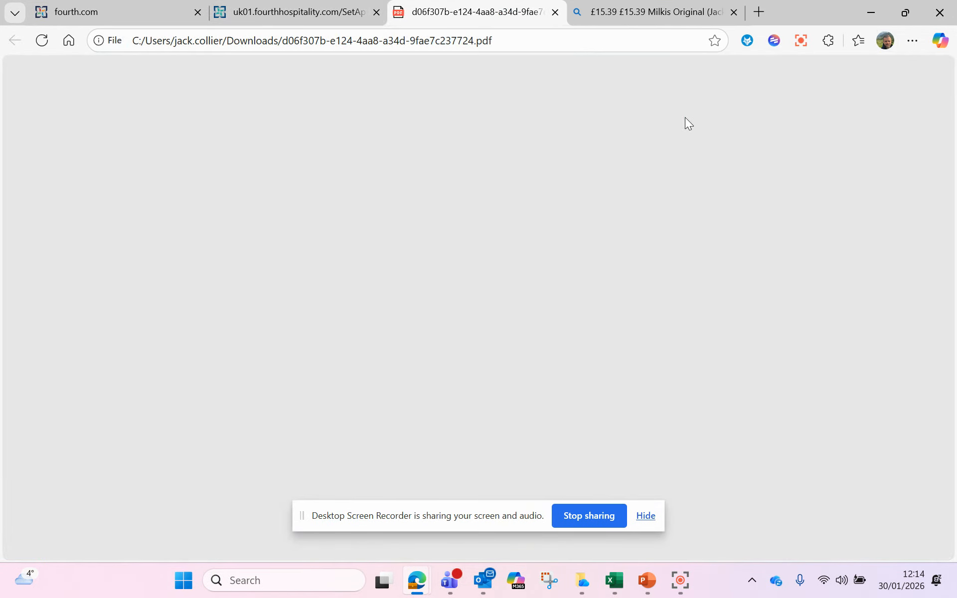
scroll(399, 289, "down", 3)
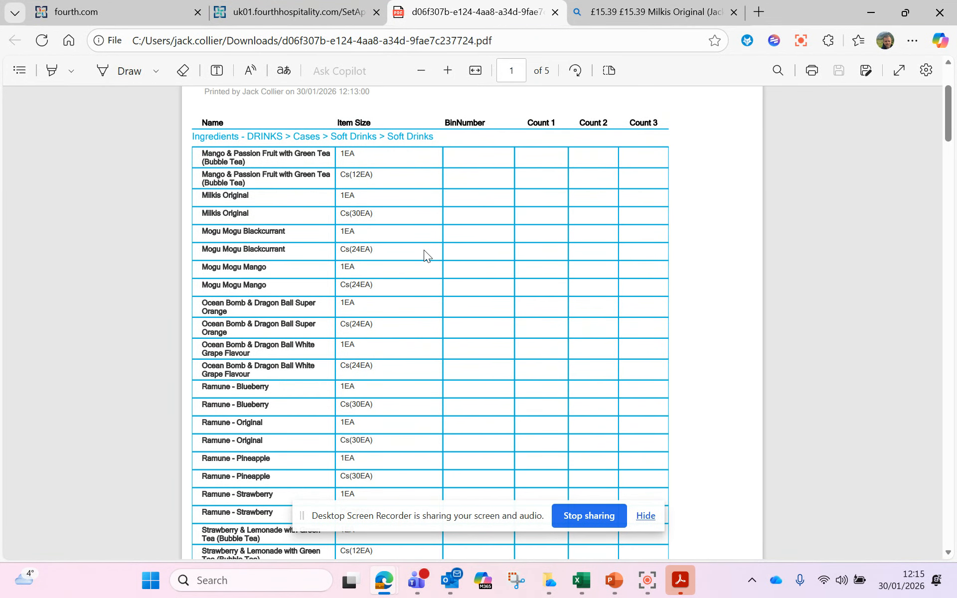
scroll(549, 199, "up", 3)
Review the print settings for the PDF count sheet without printing, and close the PDF
left_click(814, 73)
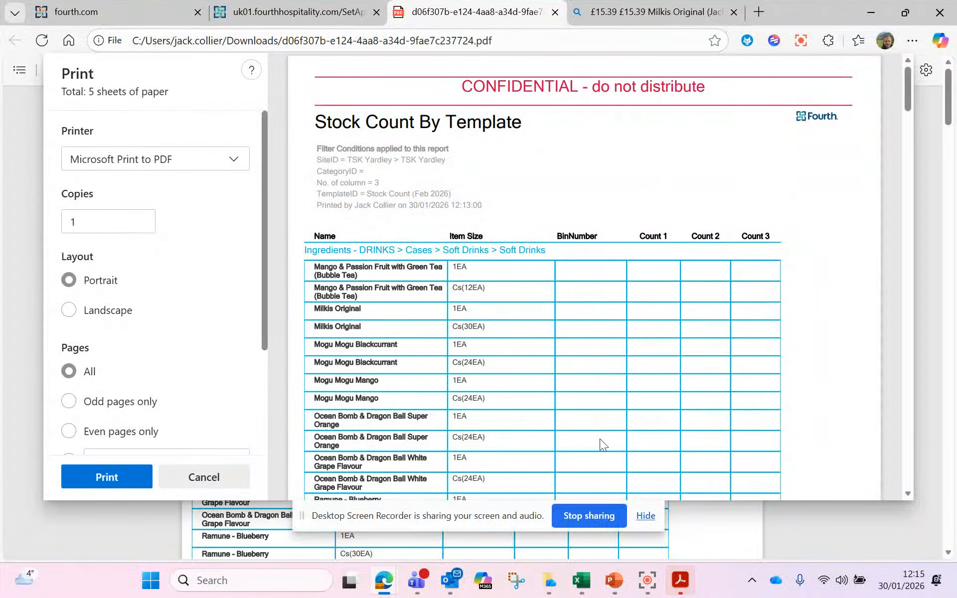
left_click(177, 480)
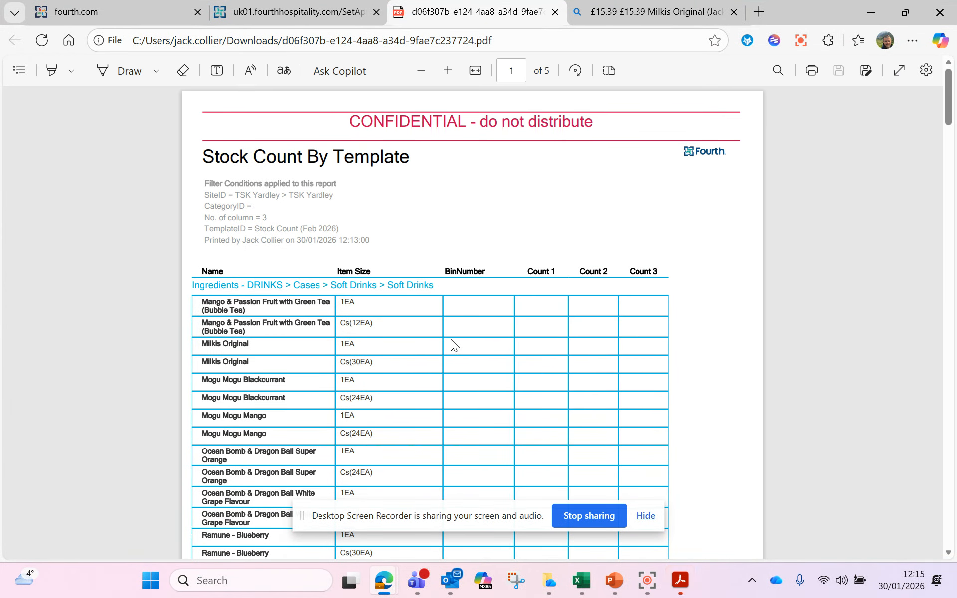
scroll(451, 341, "down", 2)
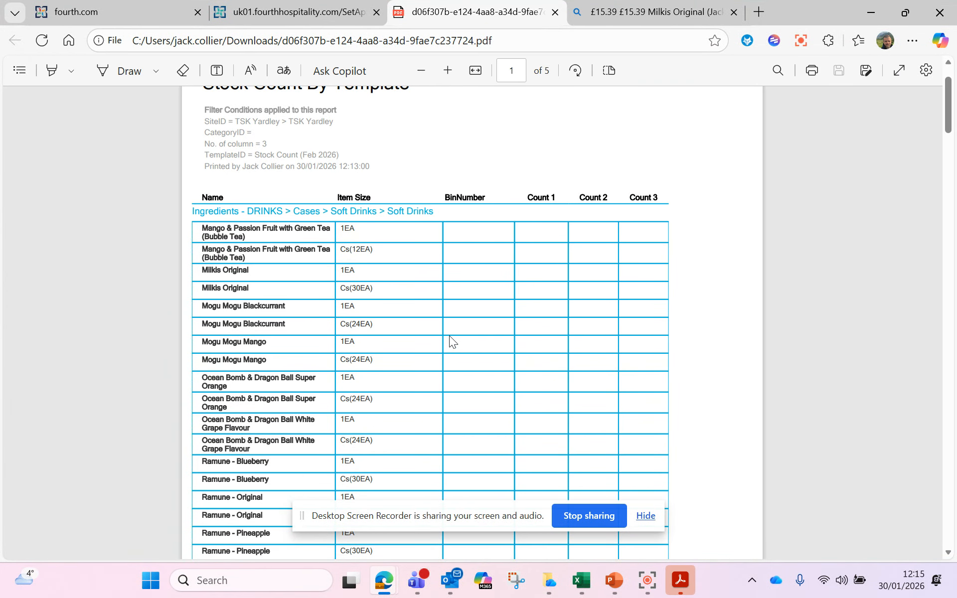
scroll(468, 337, "up", 2)
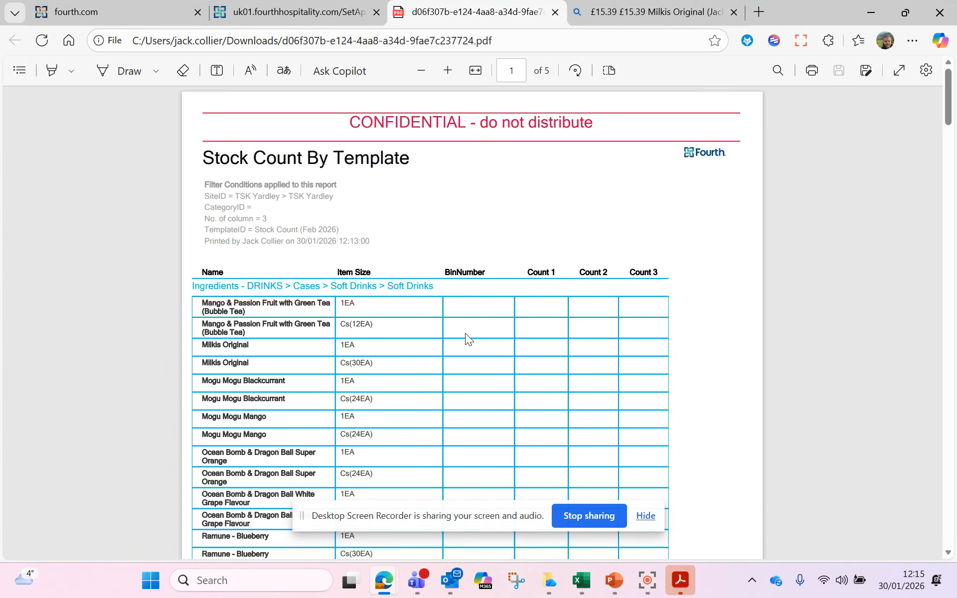
left_click(555, 12)
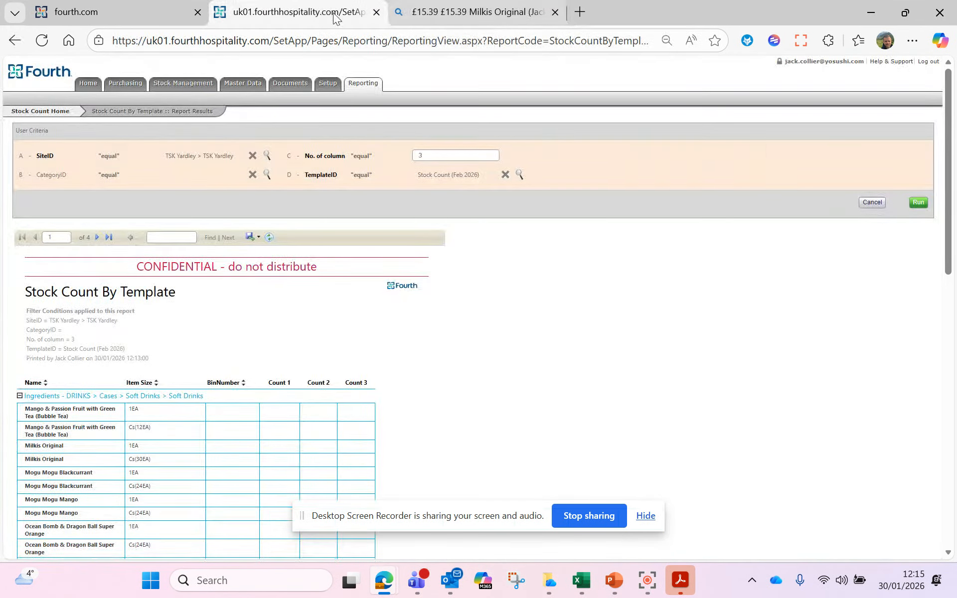
Export the stock count report to Excel and open the downloaded workbook at the Soft Drinks count rows
left_click(253, 238)
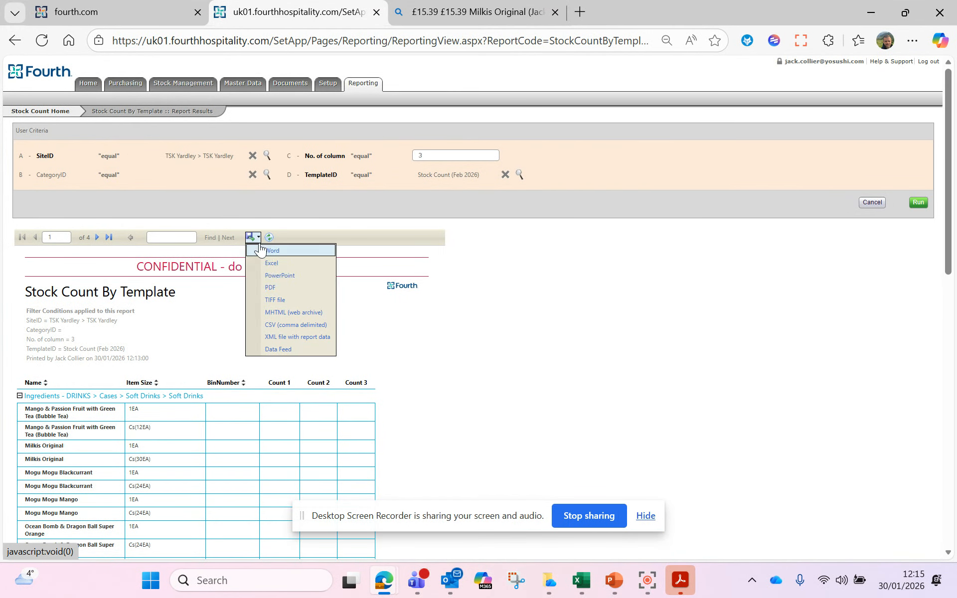
left_click(278, 265)
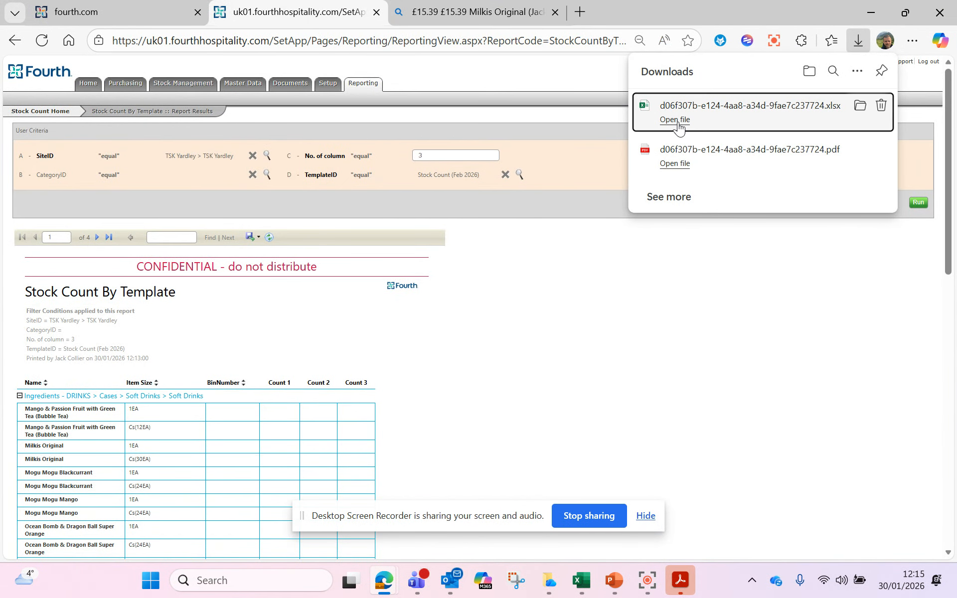
left_click(675, 120)
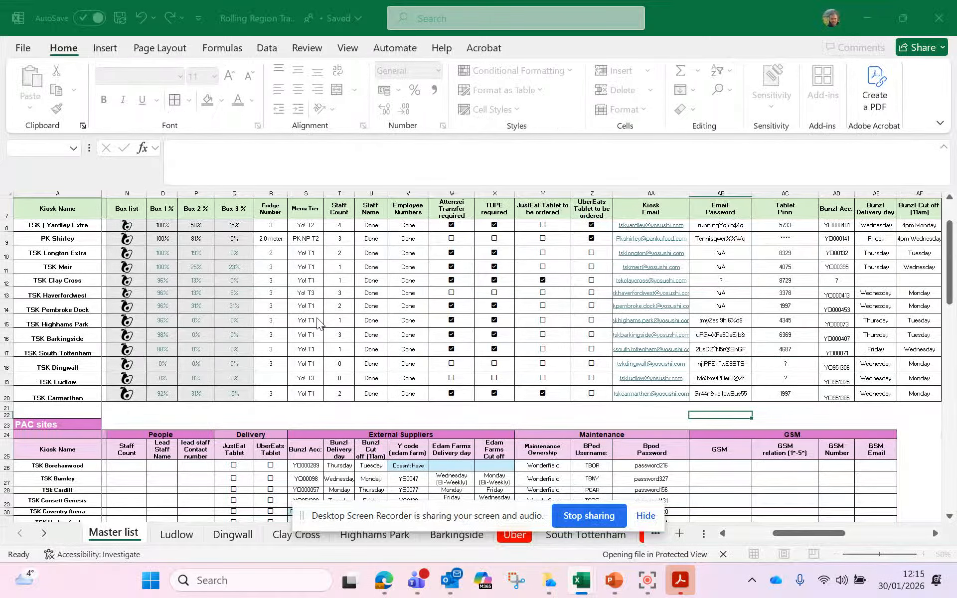
scroll(494, 264, "down", 2)
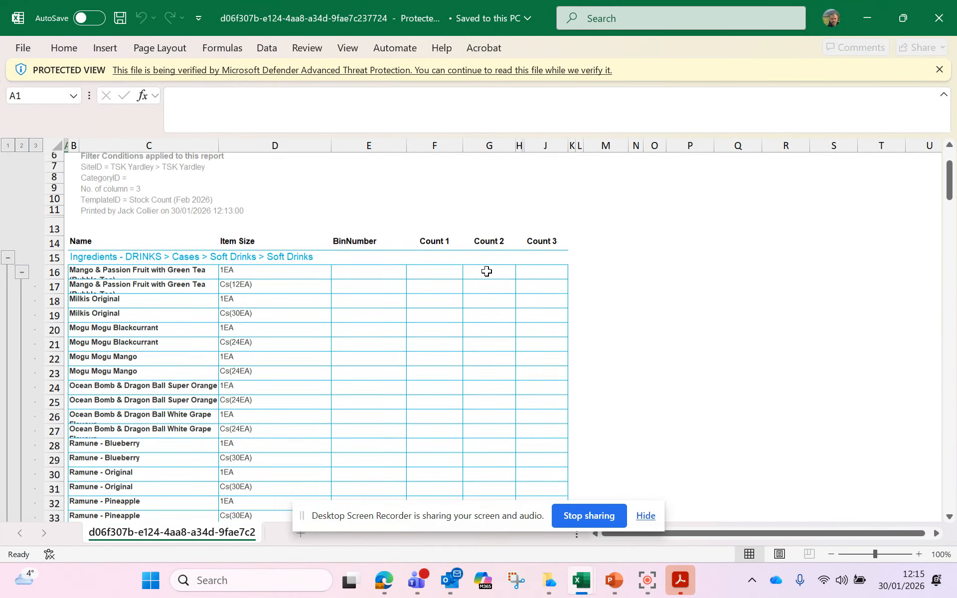
left_click(369, 278)
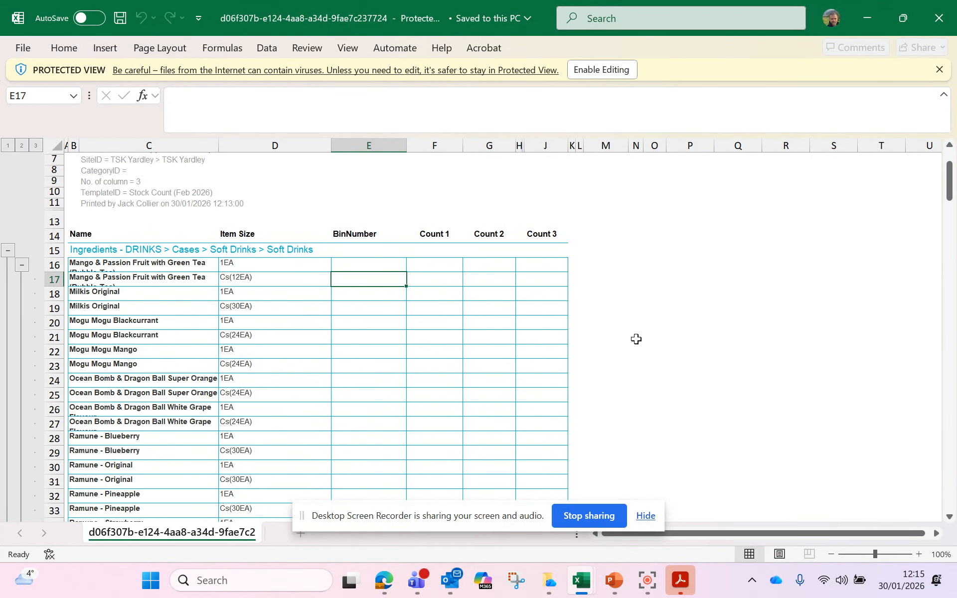
Enable editing in the workbook and fill the Milkis Original Cs(30EA) row with 1 in BinNumber, Count 1 and Count 2, and 3 in Count 3
left_click(578, 69)
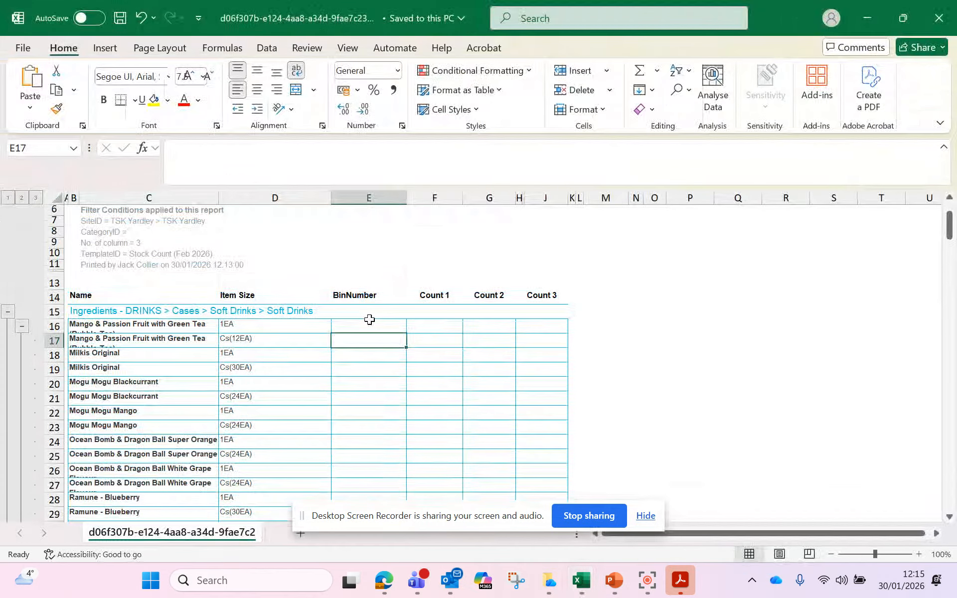
scroll(369, 344, "down", 1)
left_click(363, 322)
type("1")
left_click(444, 326)
type("1")
left_click(486, 325)
type("1")
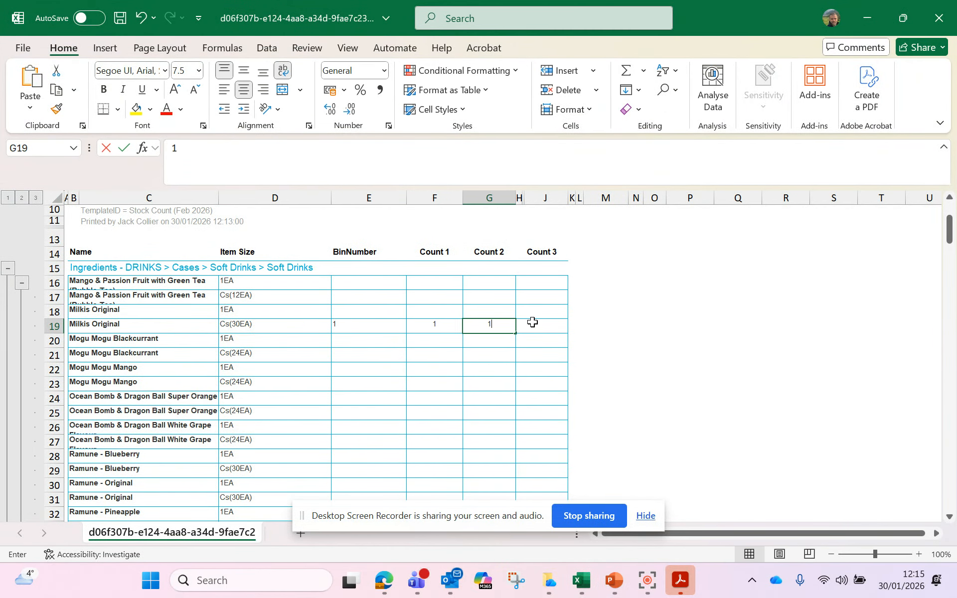
left_click(533, 322)
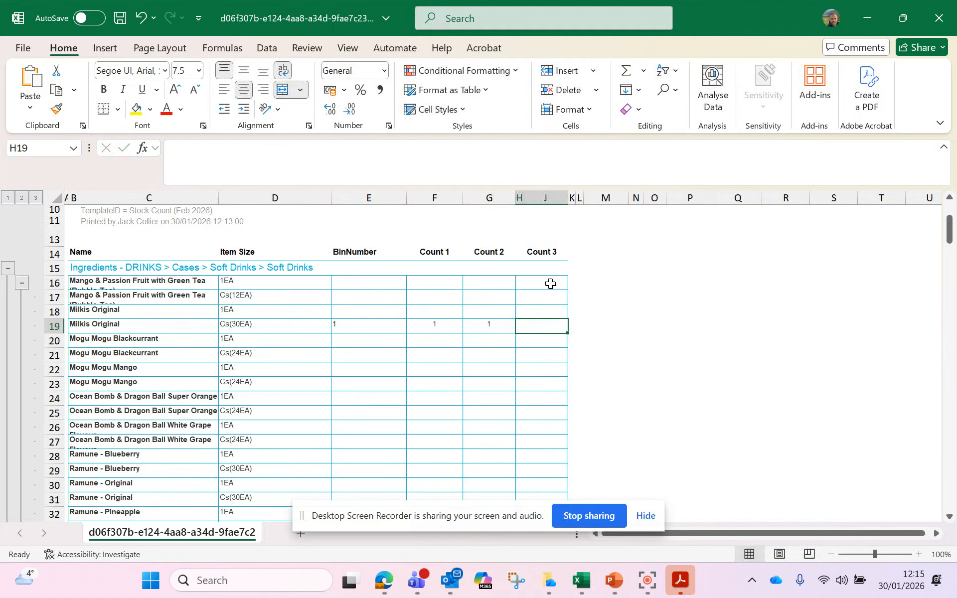
type("3")
Rename the BinNumber, Count 1, Count 2 and Count 3 headers to Front fridge, Ambinet storage, Walk in freezer and Total
left_click(538, 254)
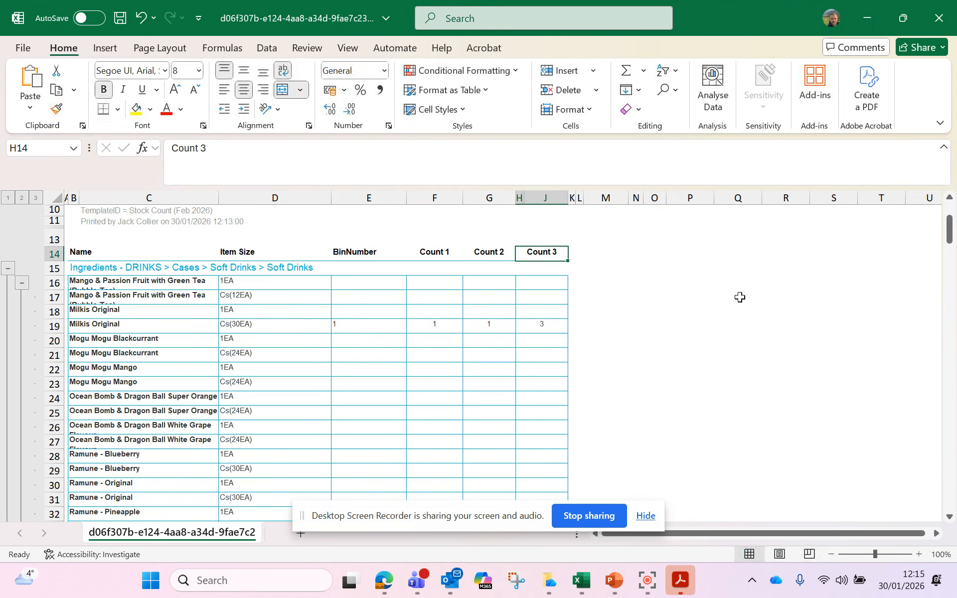
type("Total")
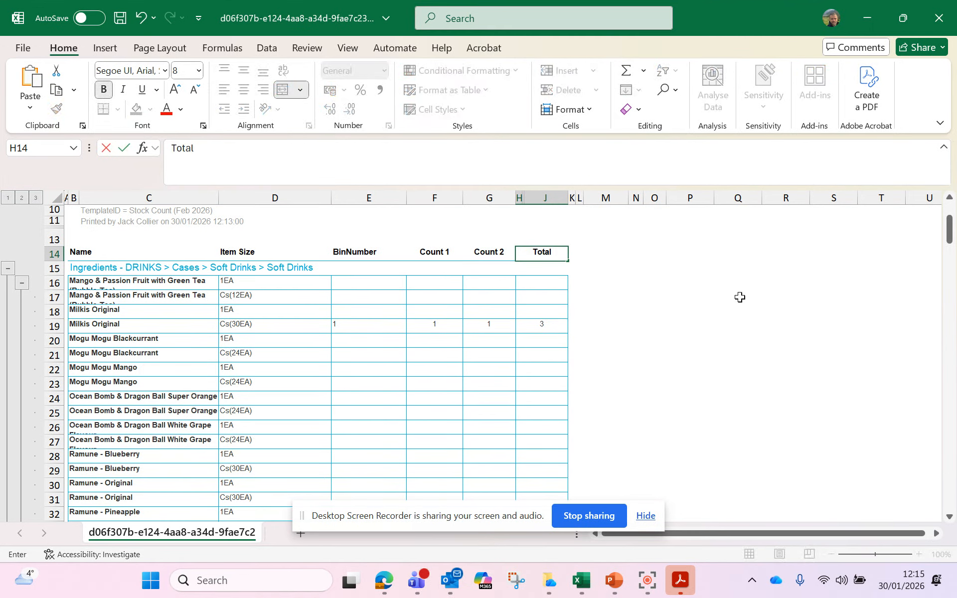
left_click(377, 256)
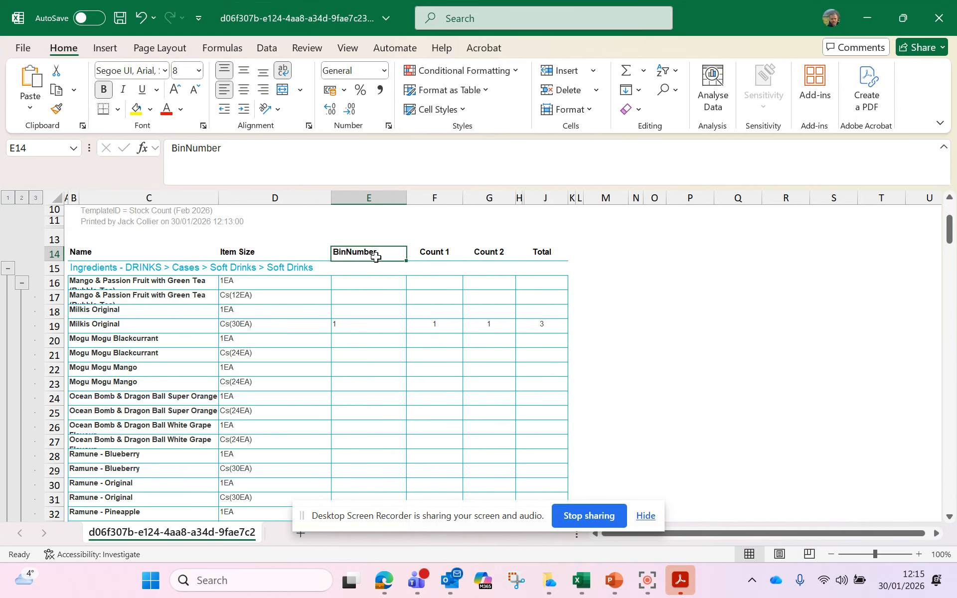
type("Front frid")
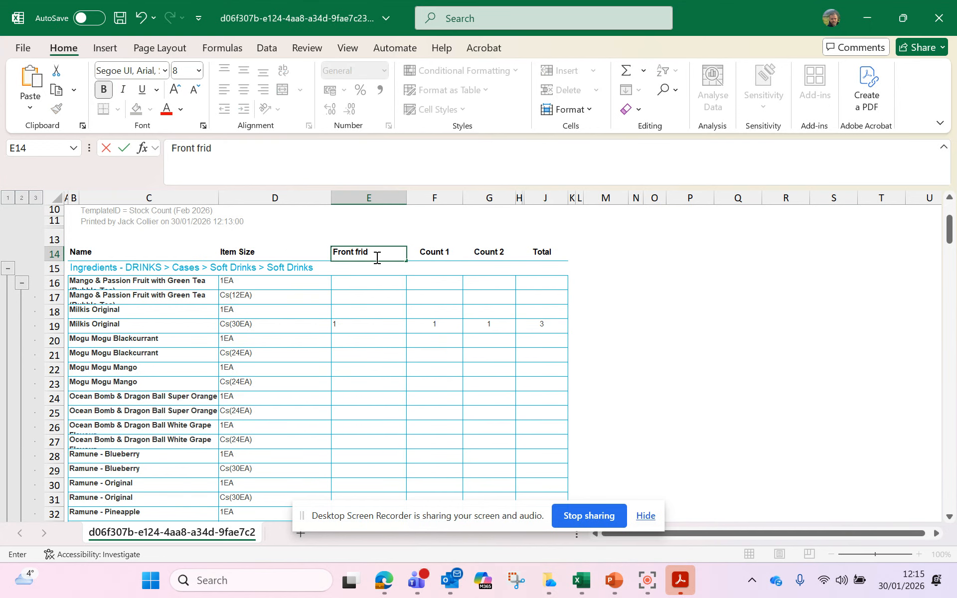
type("ge")
left_click(426, 250)
type("A")
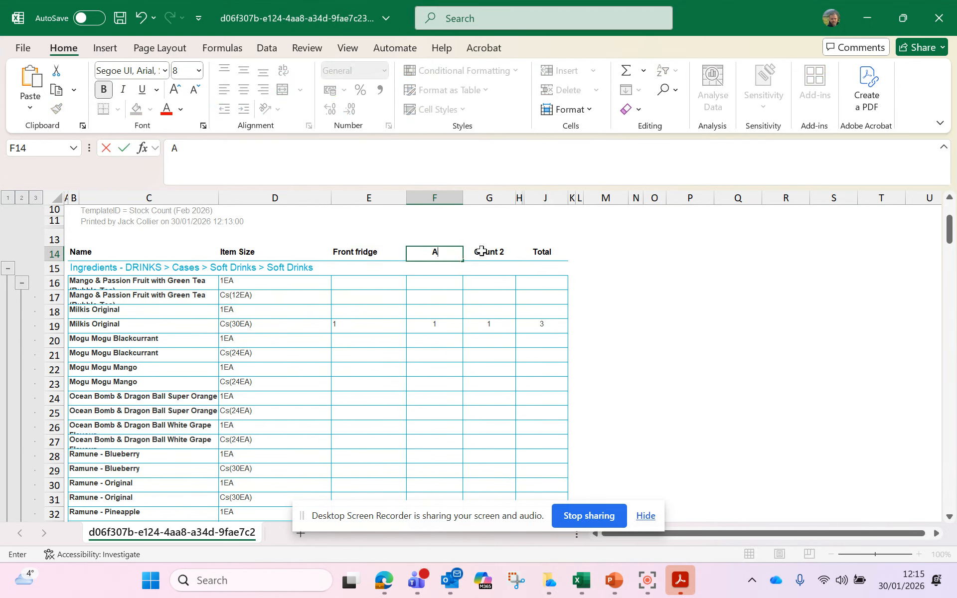
type("mbinet storage")
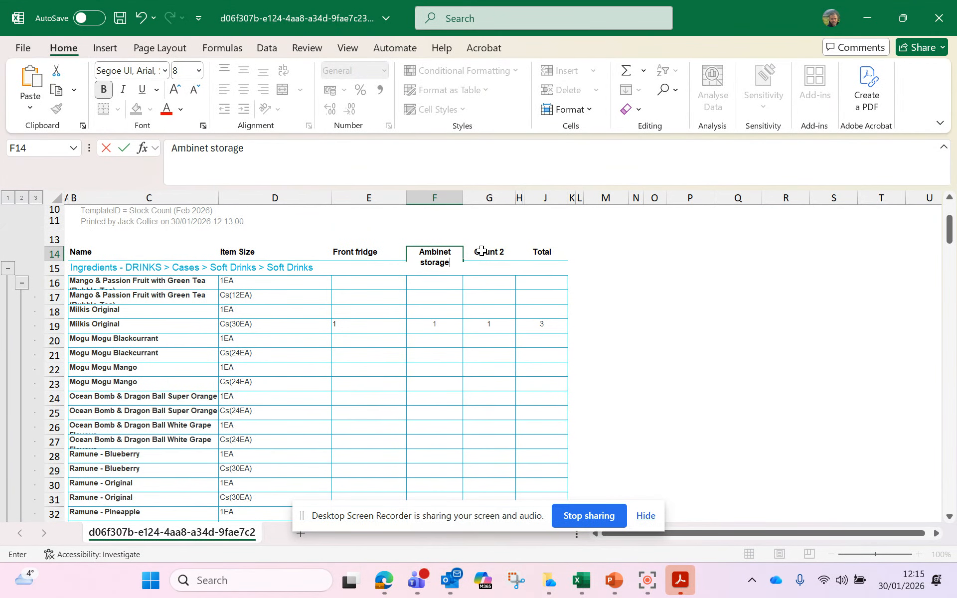
left_click(482, 251)
type("Walk i")
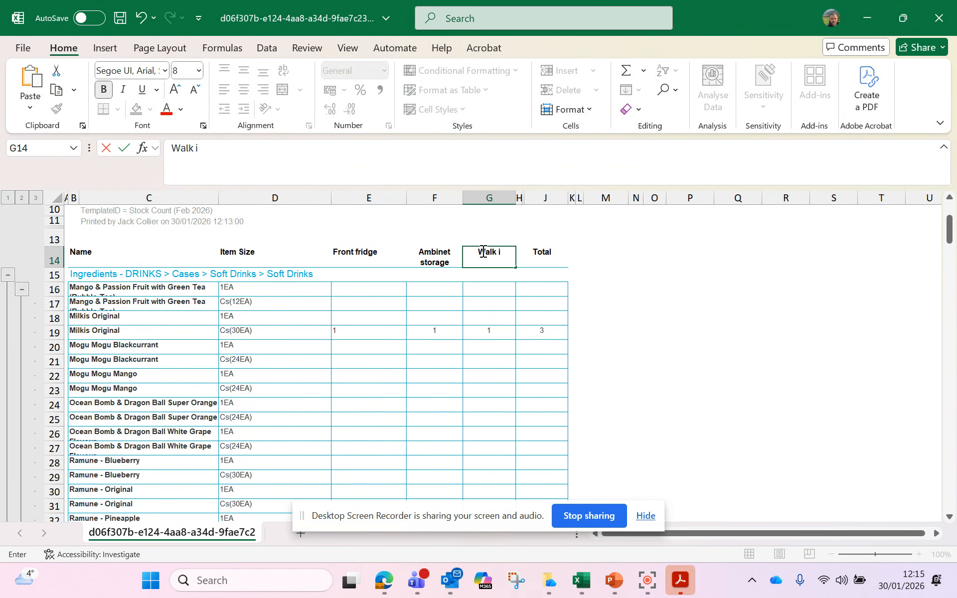
type("n freezer")
left_click(671, 262)
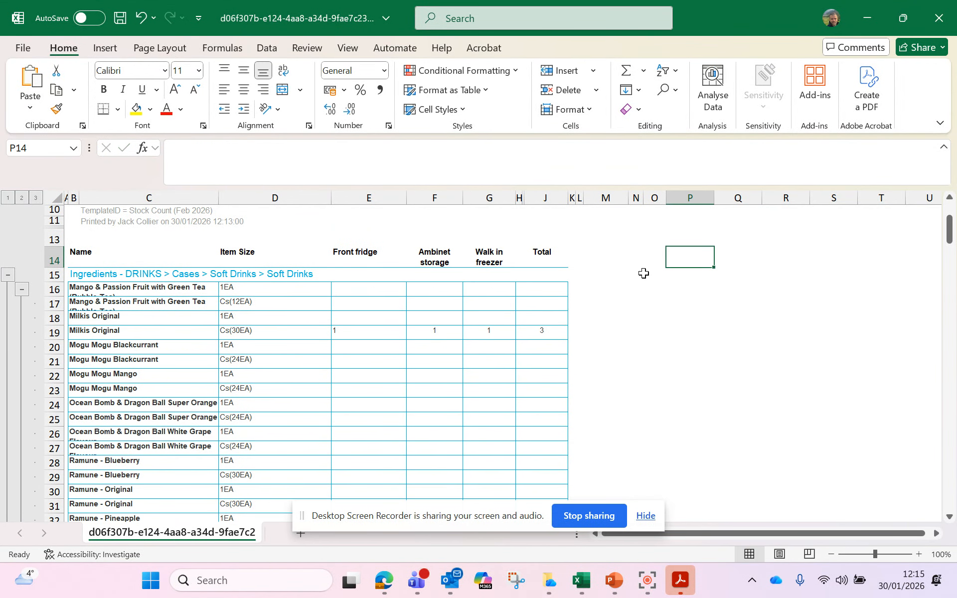
Clear the Cs(30EA) front fridge count for Milkis Original, enter 14 for 1EA there, and enter 1 for Cs(30EA) under Ambinet storage
left_click(482, 328)
left_click(364, 329)
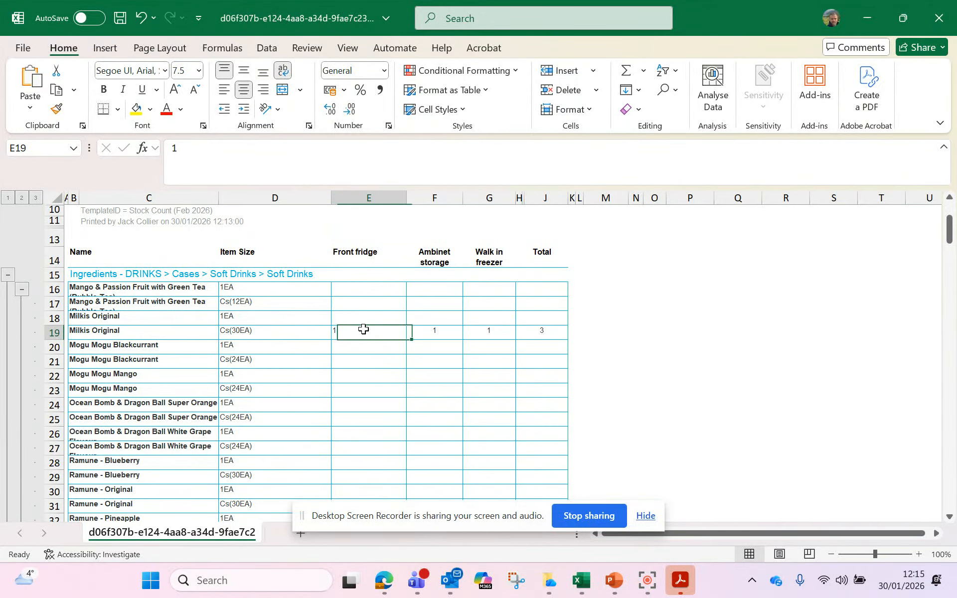
key("BackSpace")
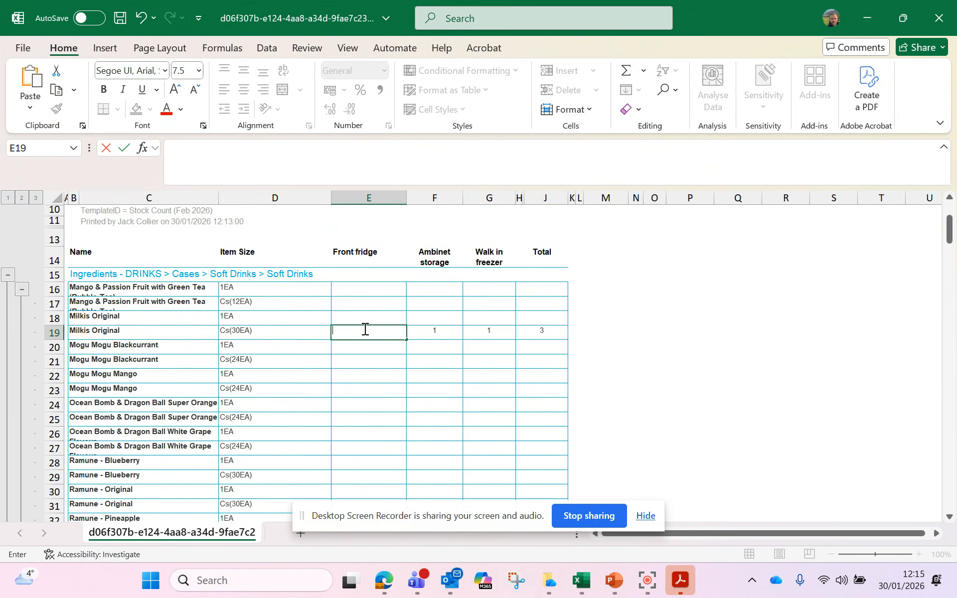
left_click(357, 318)
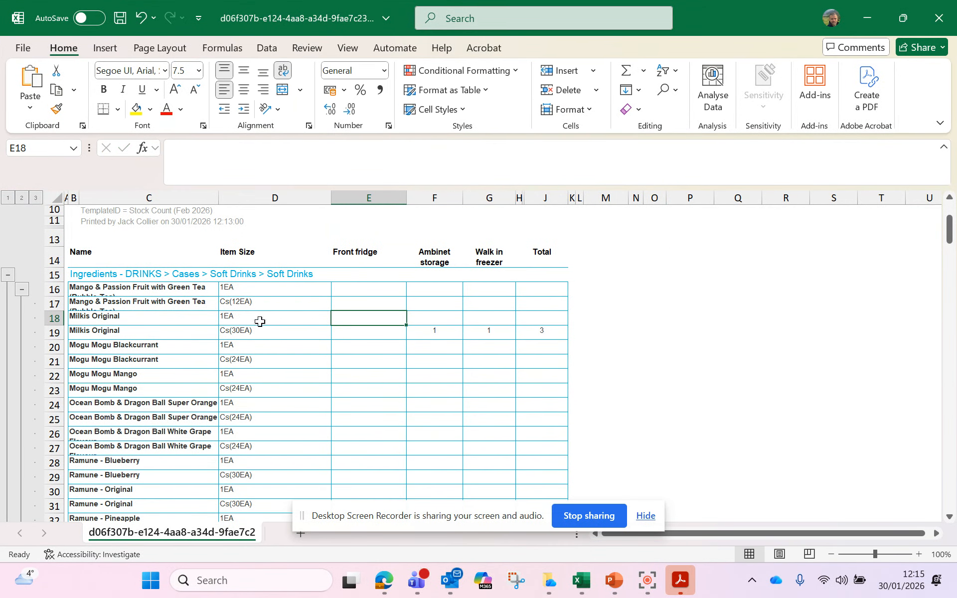
left_click(238, 315)
left_click(366, 316)
type("14")
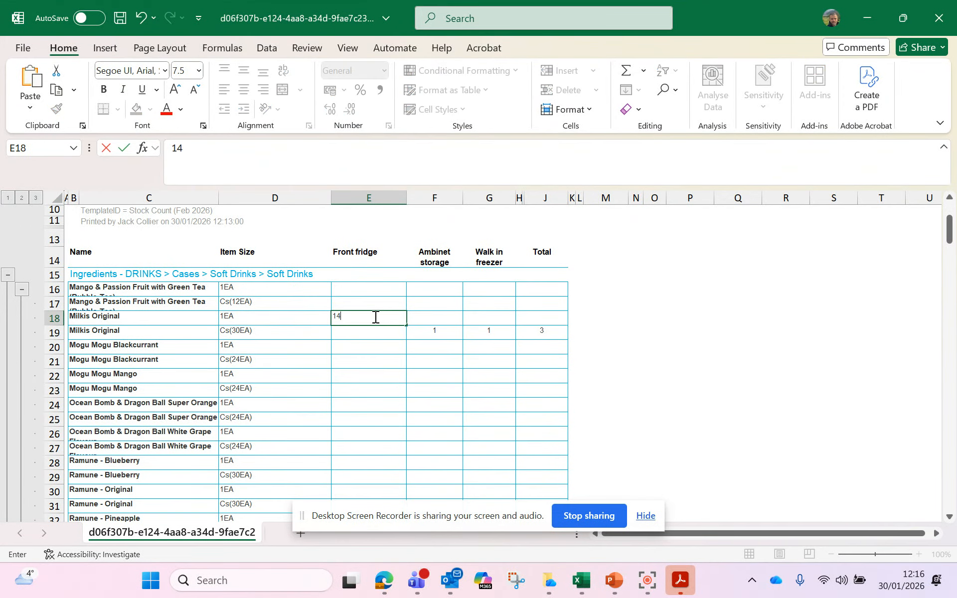
left_click(431, 333)
type("1")
key("ctrl+Return")
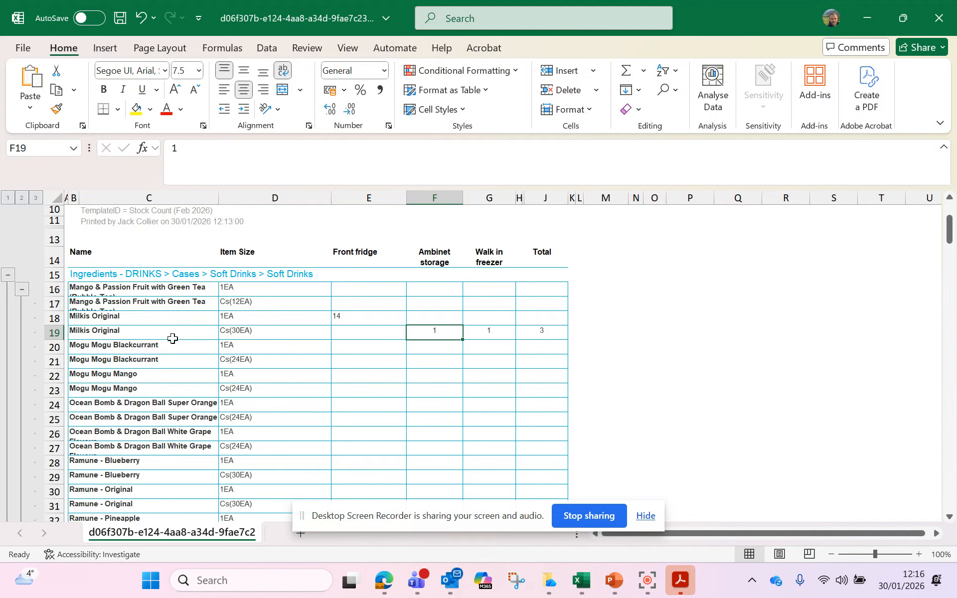
Clear the Milkis Original walk-in freezer count and set the totals to 14 for 1EA and 1 for Cs(30EA)
left_click(250, 331)
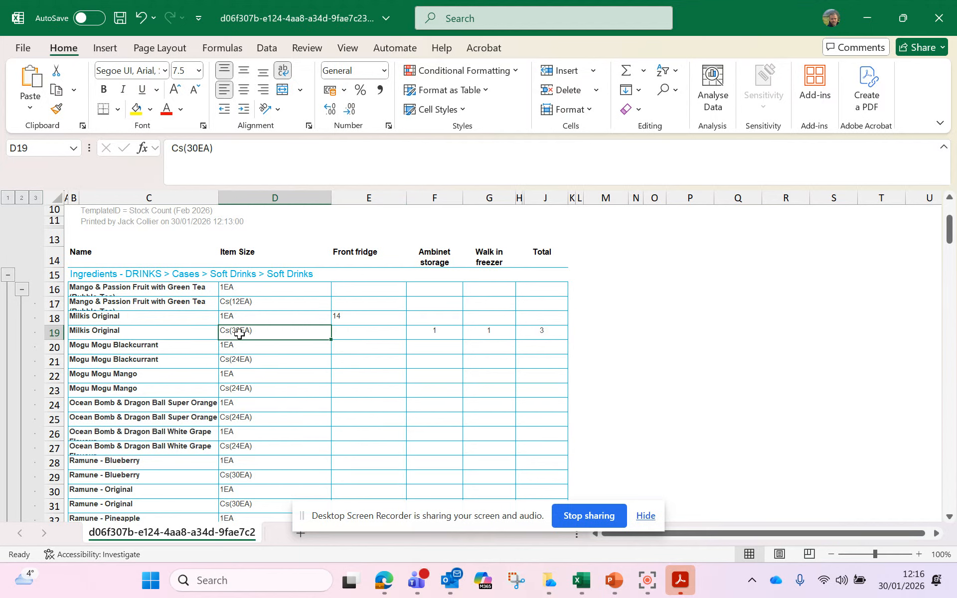
left_click(439, 332)
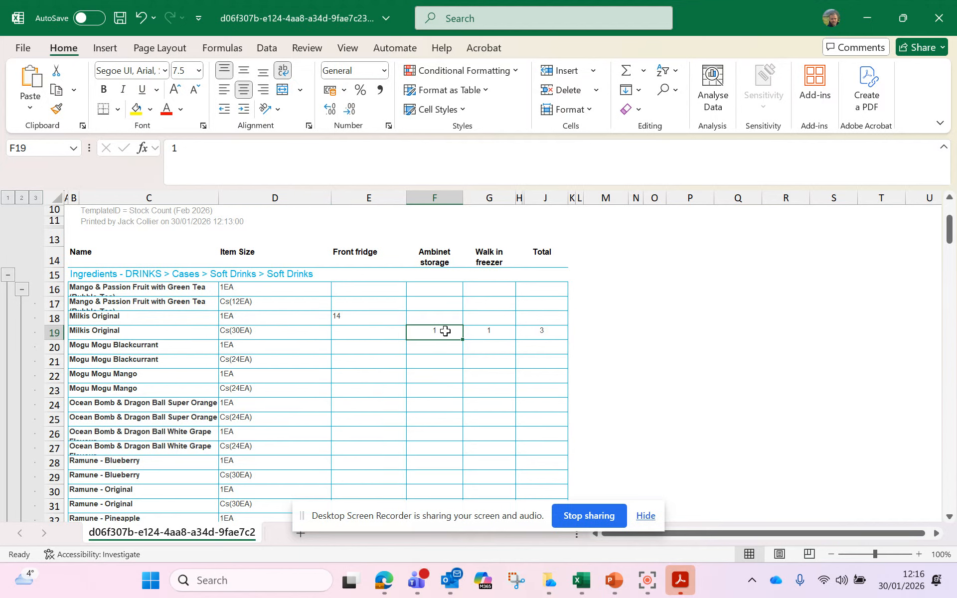
left_click(489, 328)
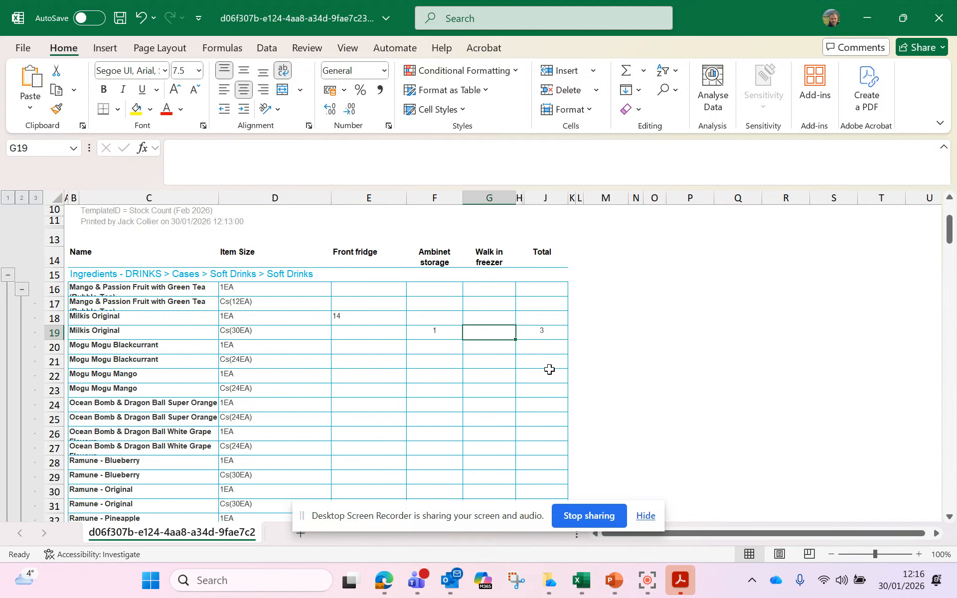
left_click(552, 330)
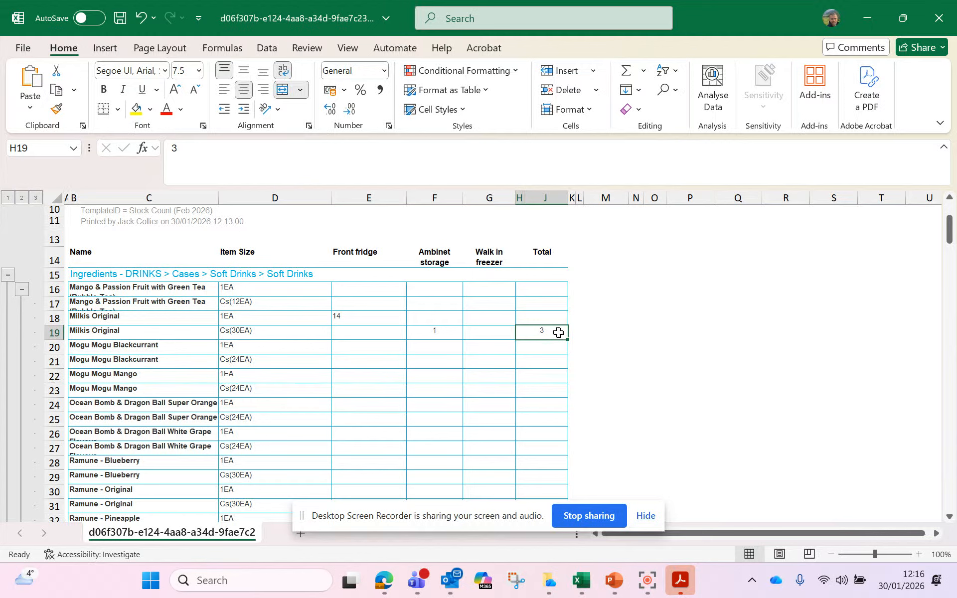
left_click(558, 316)
left_click(628, 288)
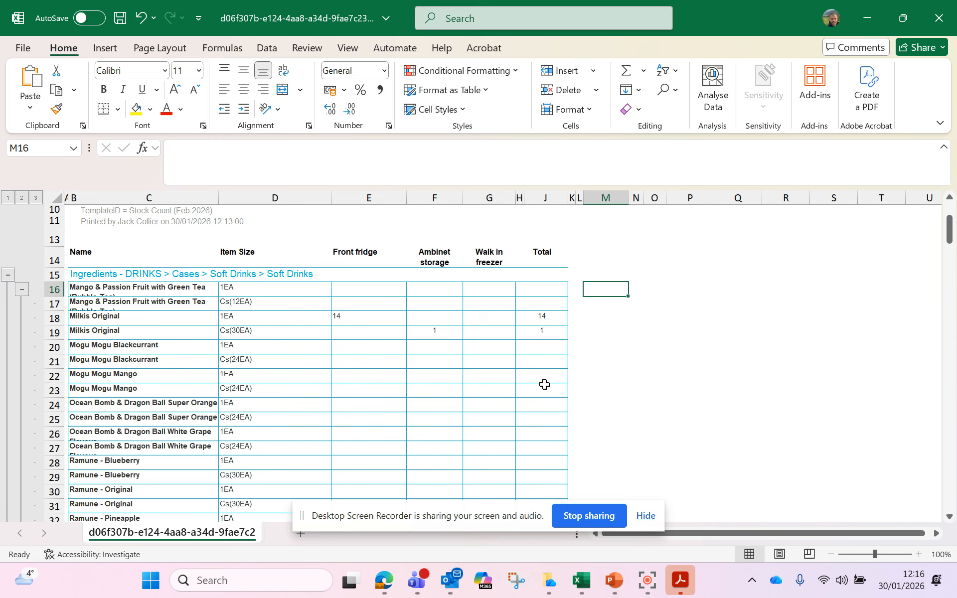
Combine the Milkis Original totals by setting the 1EA total to 44 and clearing the Cs(30EA) total
left_click(607, 333)
left_click(563, 330)
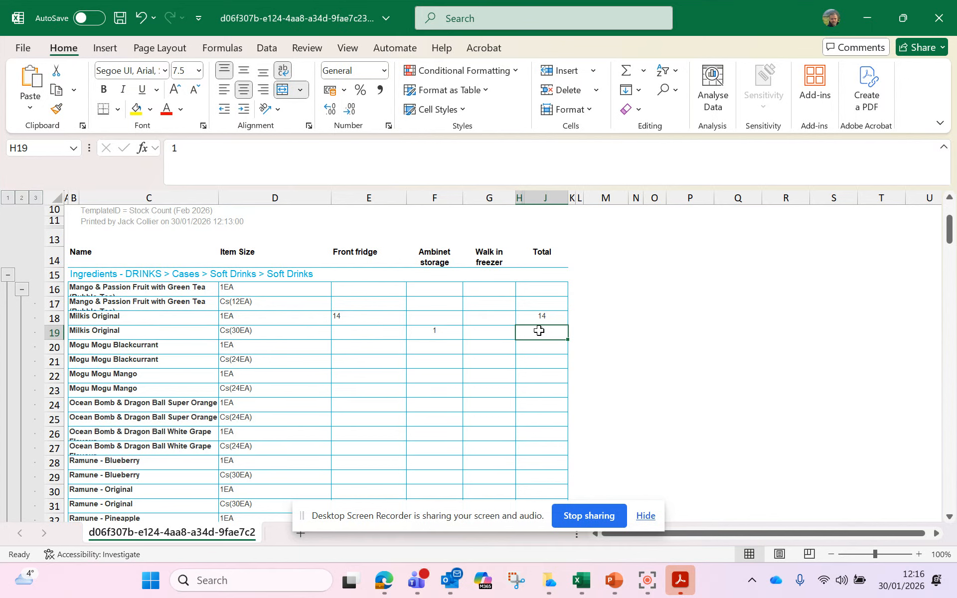
left_click(555, 318)
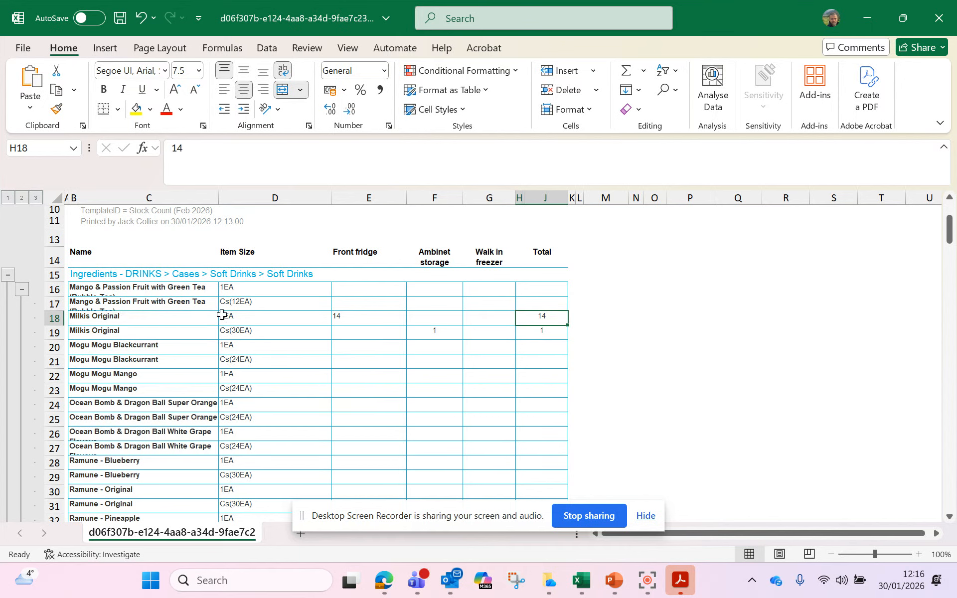
type("44")
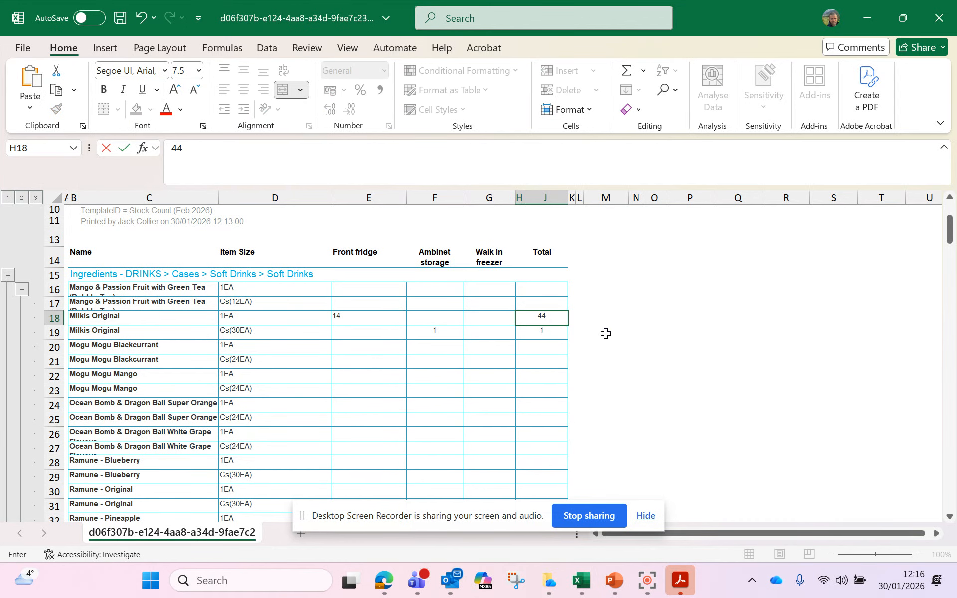
left_click(548, 333)
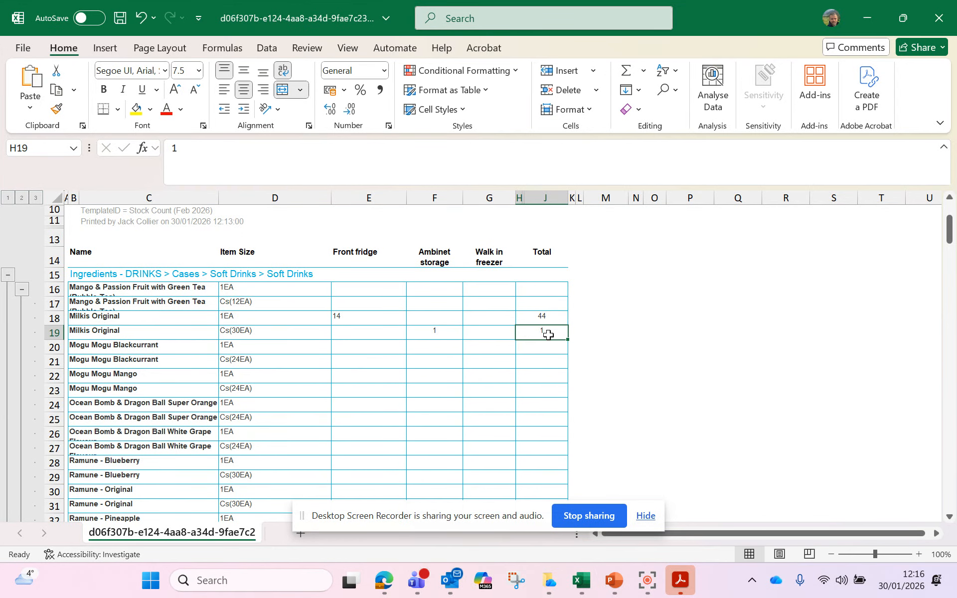
key("BackSpace")
left_click(655, 290)
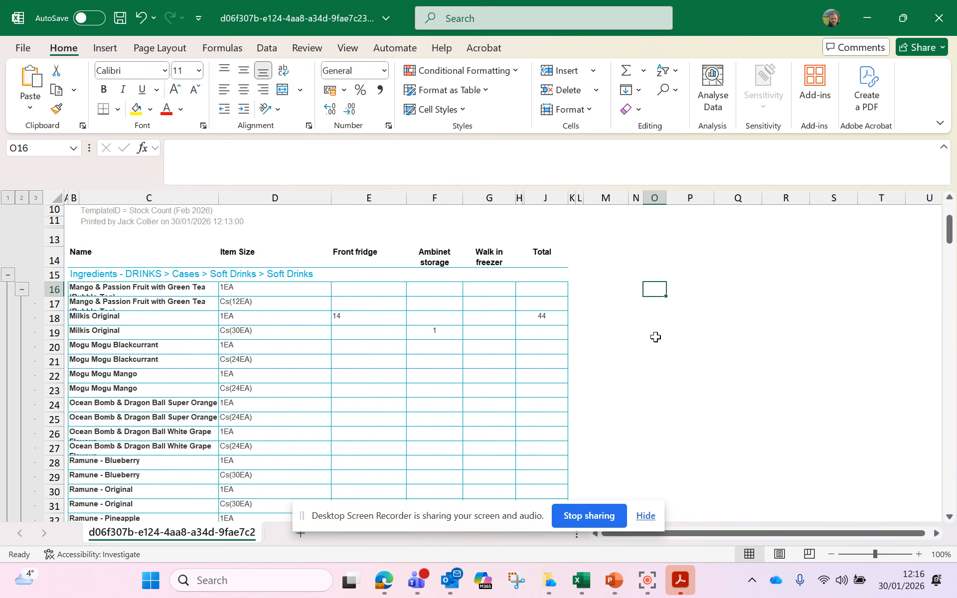
Clear all sample counts and the total from both Milkis Original rows
left_click_drag(229, 316, 564, 332)
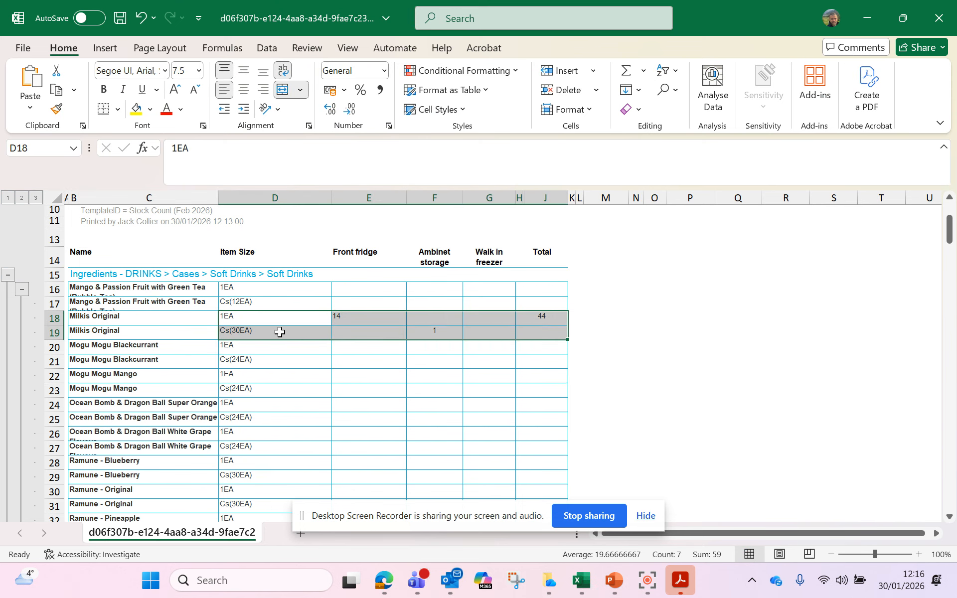
left_click_drag(235, 315, 241, 331)
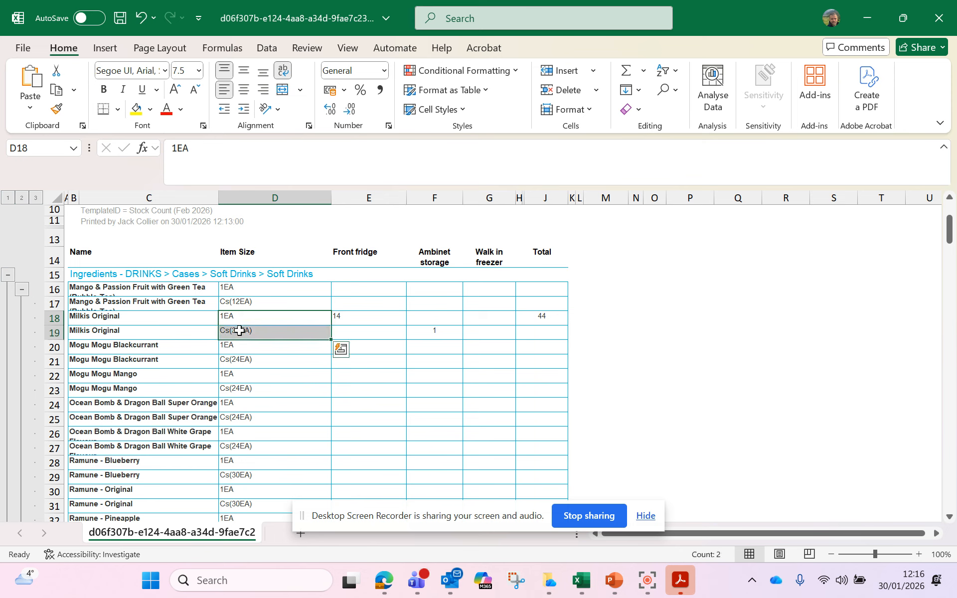
left_click(344, 314)
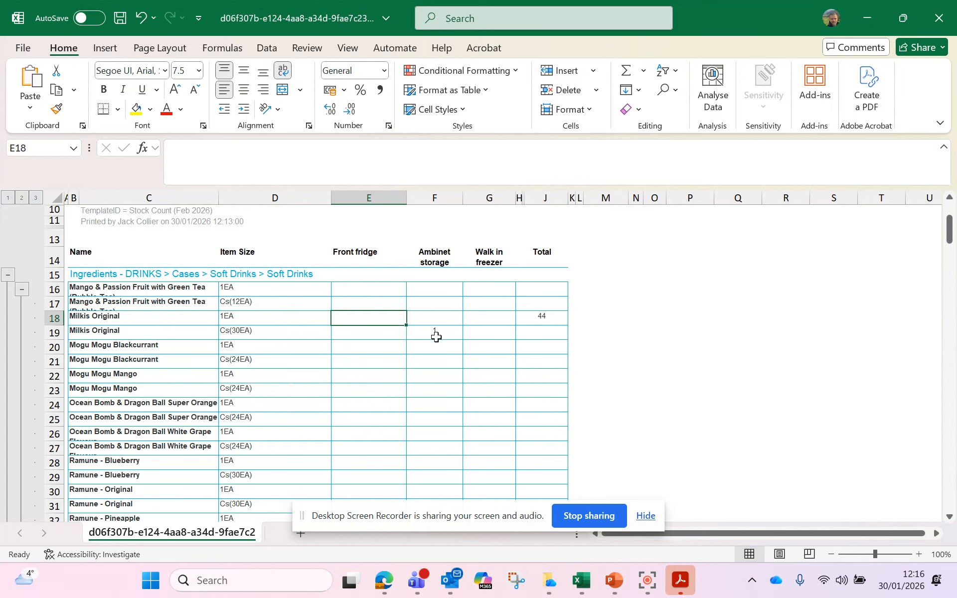
key("Right")
key("Right")
key("Right")
key("Right")
key("Right")
key("Right")
key("Right")
key("Right")
key("Right")
key("Right")
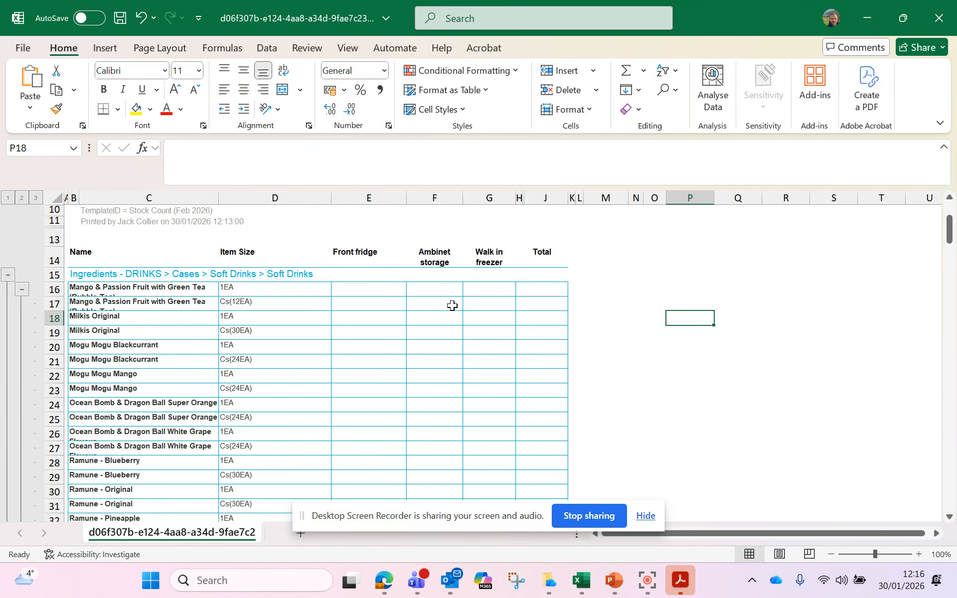
scroll(288, 345, "up", 3)
scroll(288, 345, "down", 3)
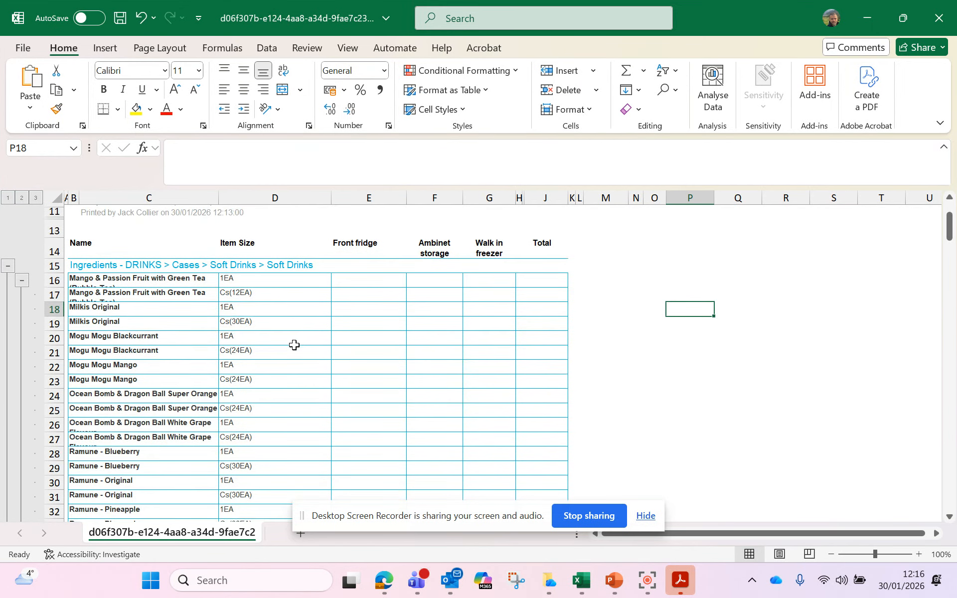
scroll(703, 347, "up", 3)
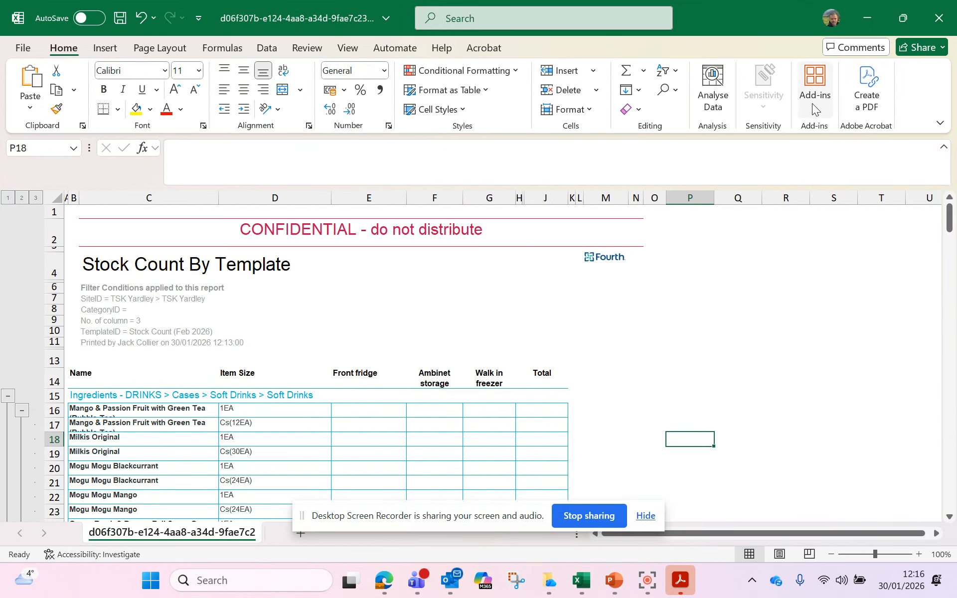
Minimise the workbook, switch to the browser's Stock Count By Template report, and review its count rows and criteria
left_click(866, 16)
left_click(385, 588)
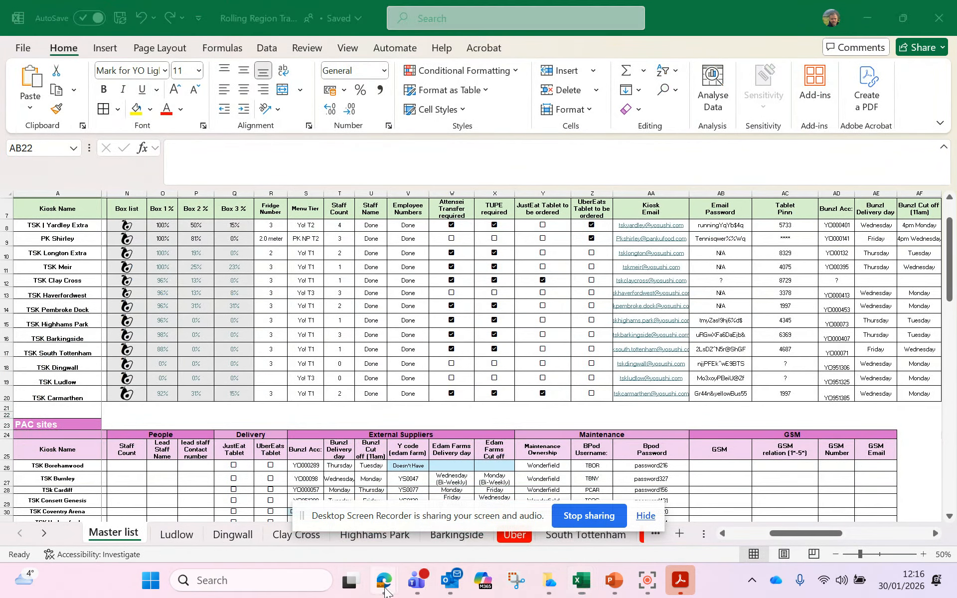
left_click(347, 512)
scroll(375, 282, "down", 2)
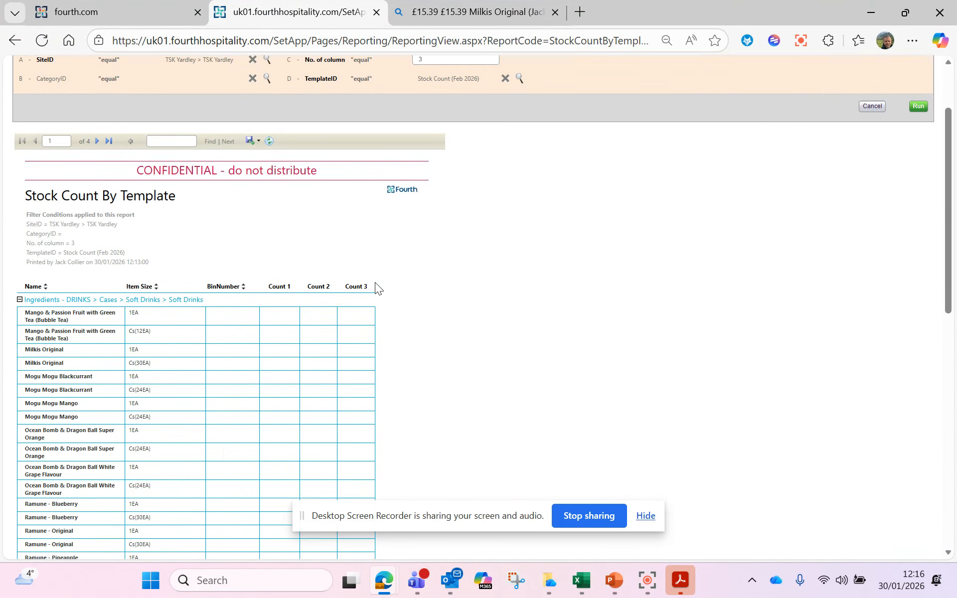
scroll(337, 340, "down", 5)
scroll(337, 339, "up", 7)
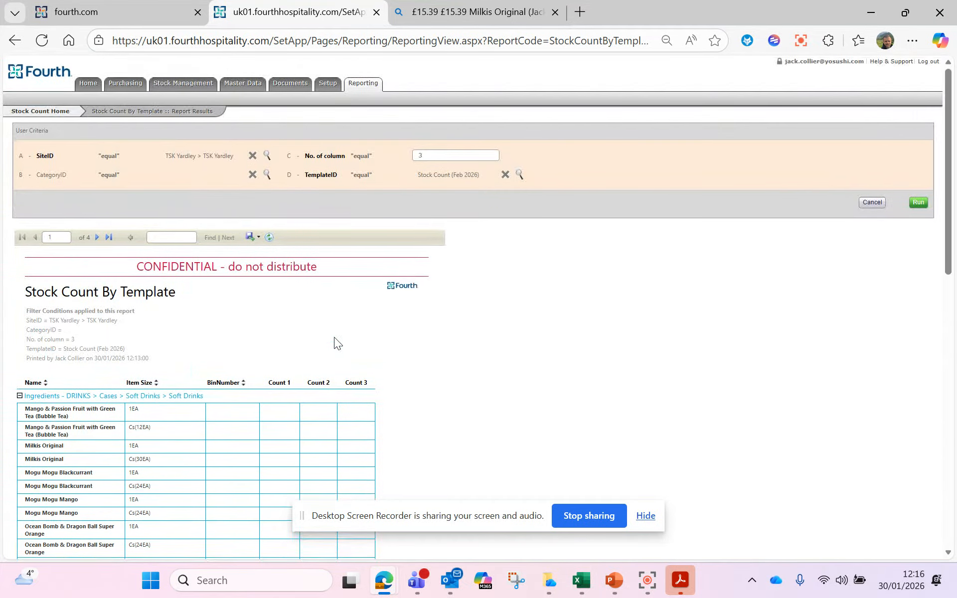
Check the month-end count dates in the system calendar, selecting 28 February, 31 March and 1 April 2026, and close it
scroll(334, 343, "down", 3)
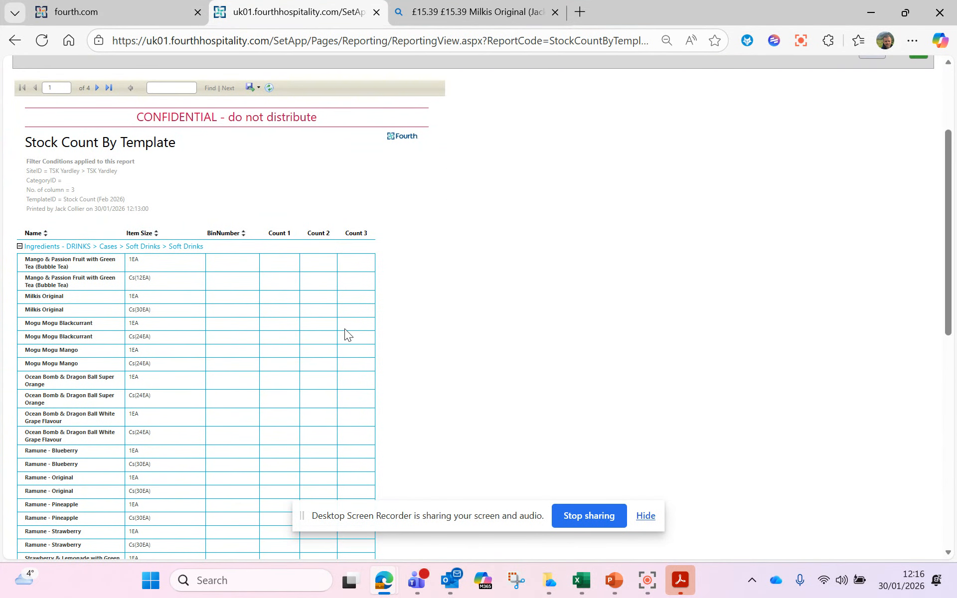
left_click(902, 581)
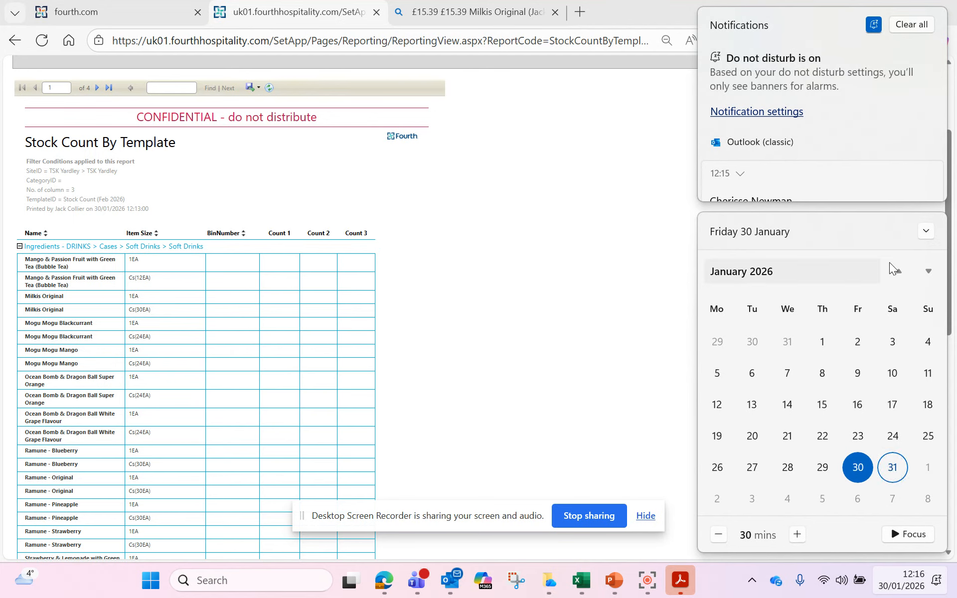
left_click(929, 272)
left_click(893, 468)
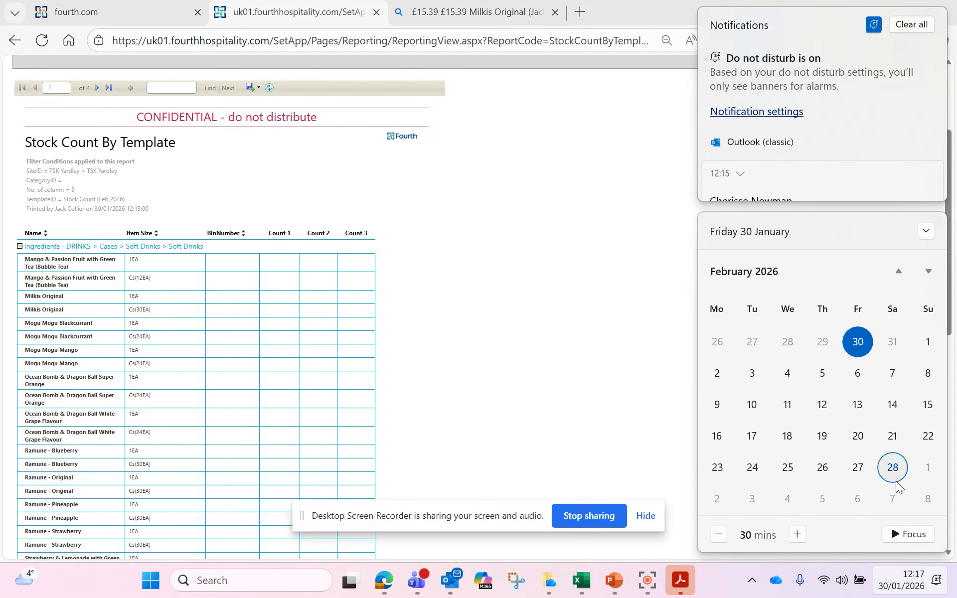
left_click(928, 272)
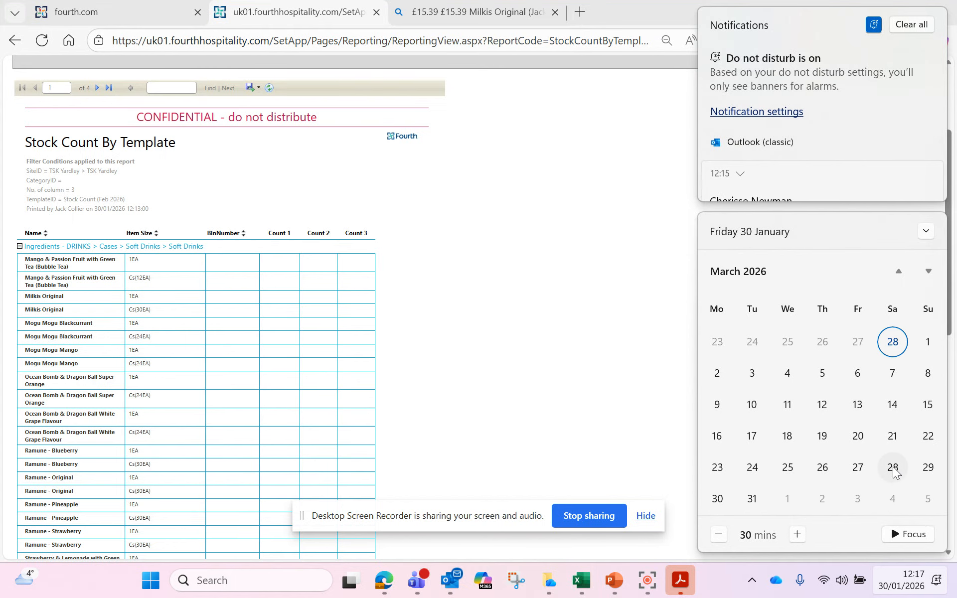
left_click(759, 506)
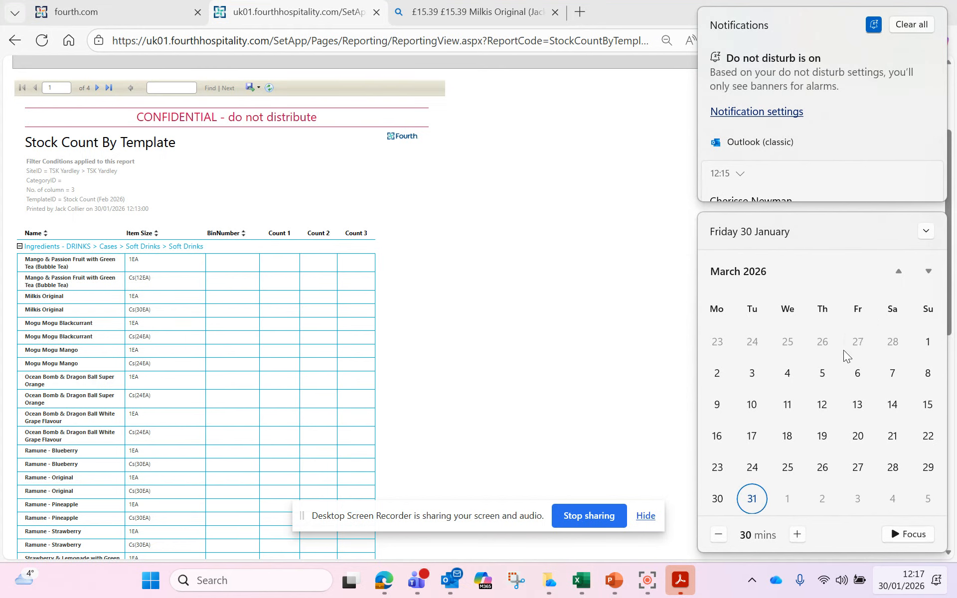
left_click(787, 500)
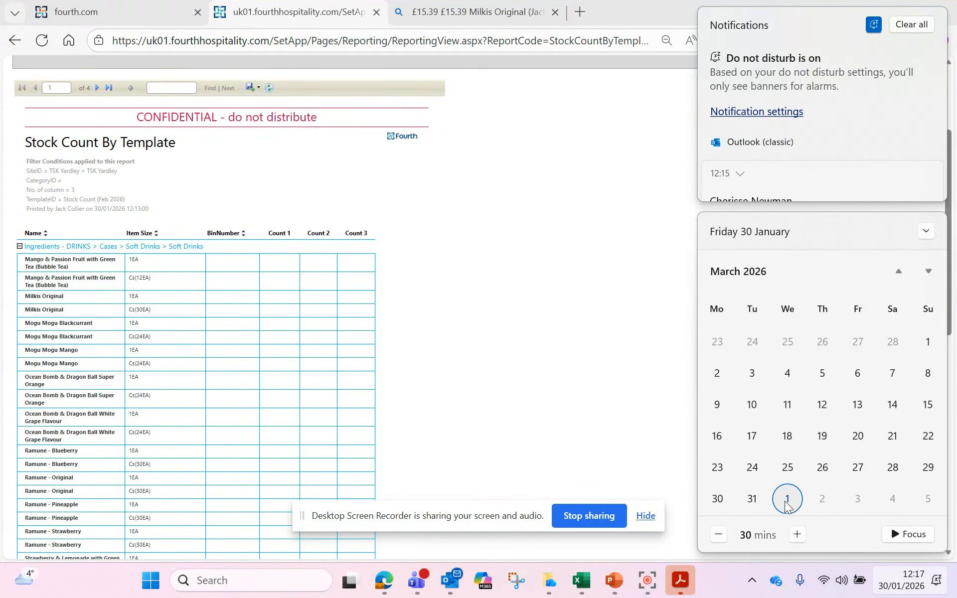
left_click(580, 243)
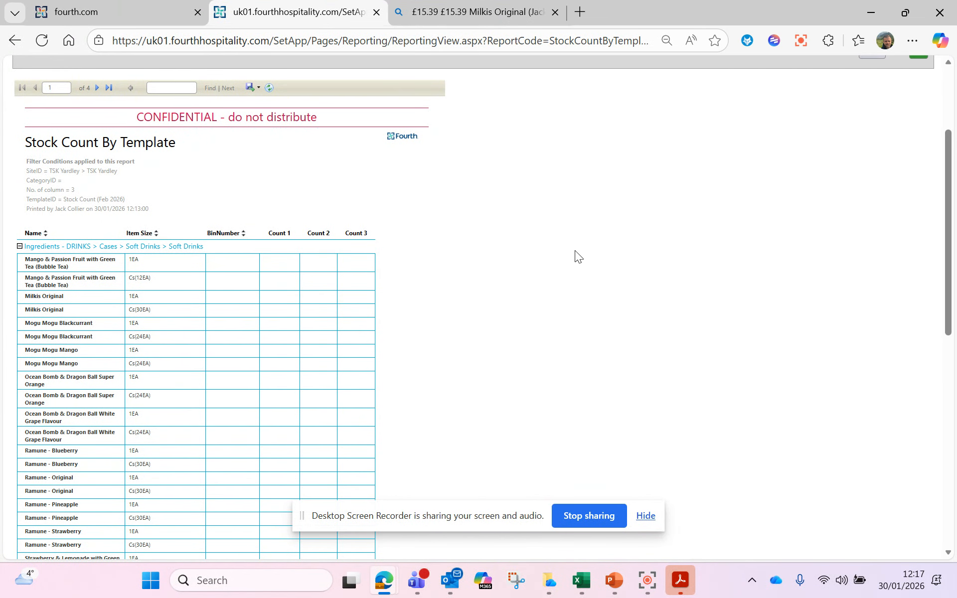
mouse_move(647, 581)
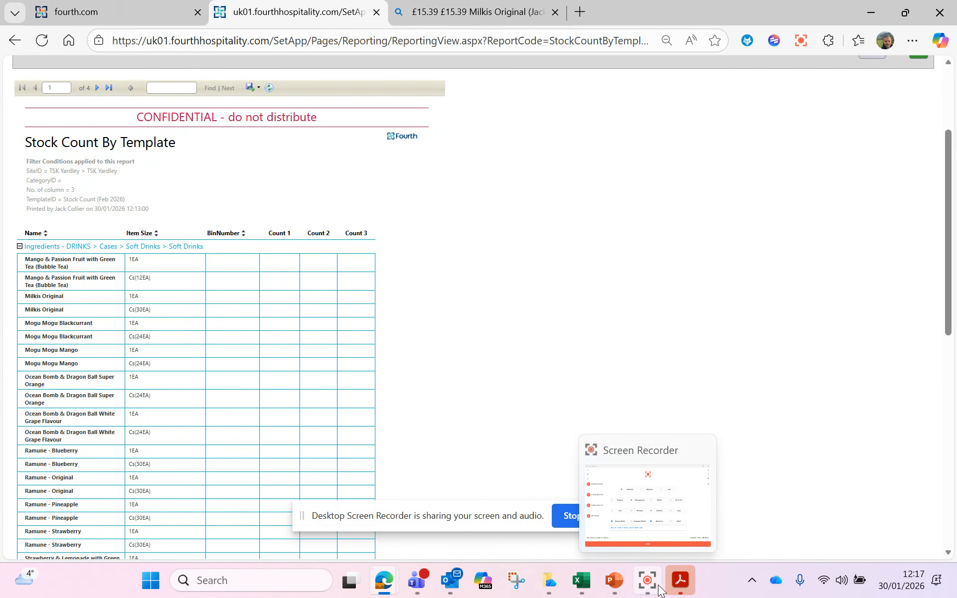